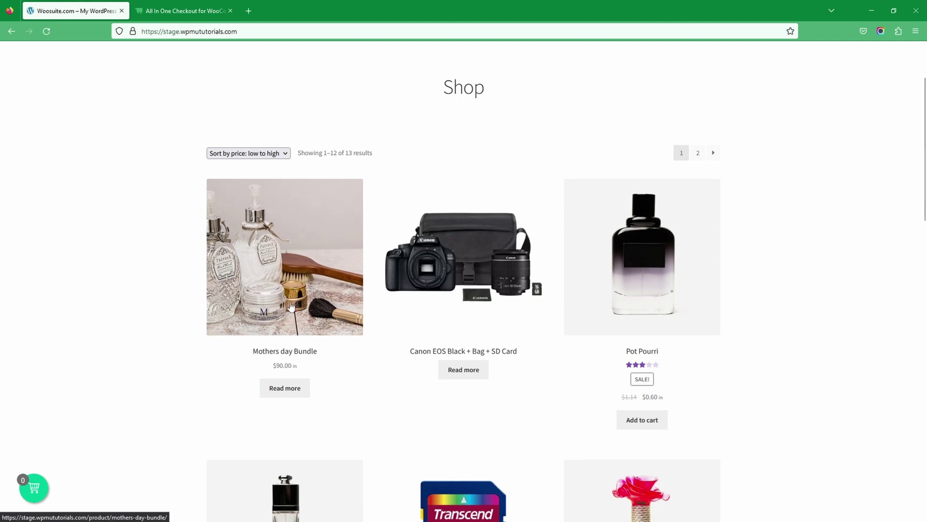
Step: Add Pot Pourri and Rustic to the cart and proceed to checkout ($34.03 total)
click(636, 423)
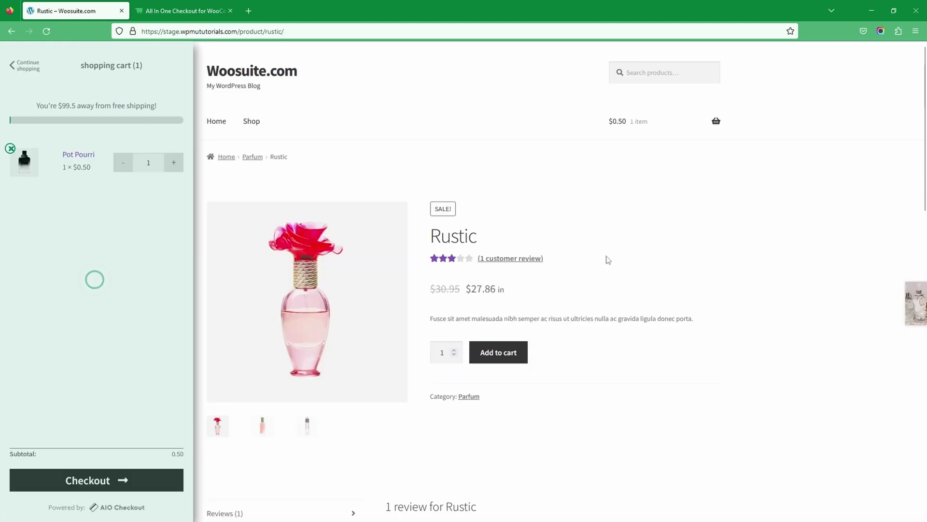
click(504, 353)
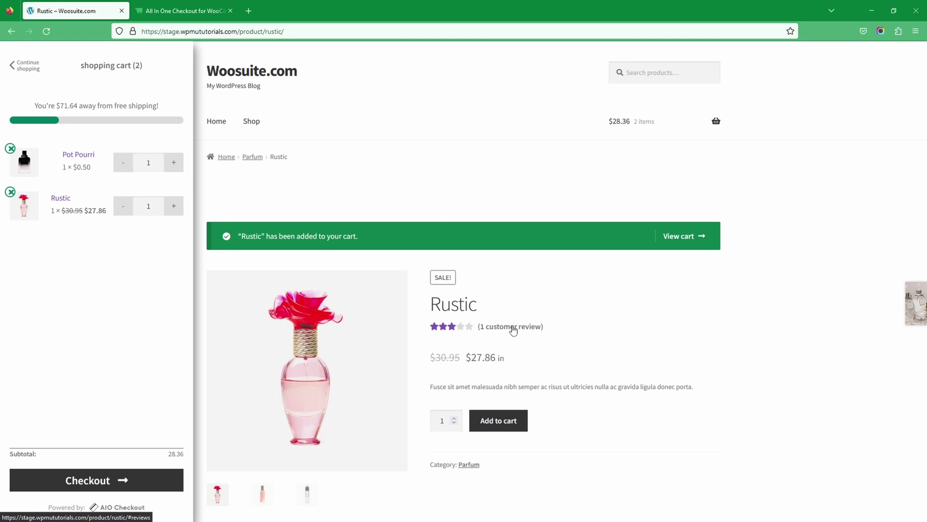
click(99, 480)
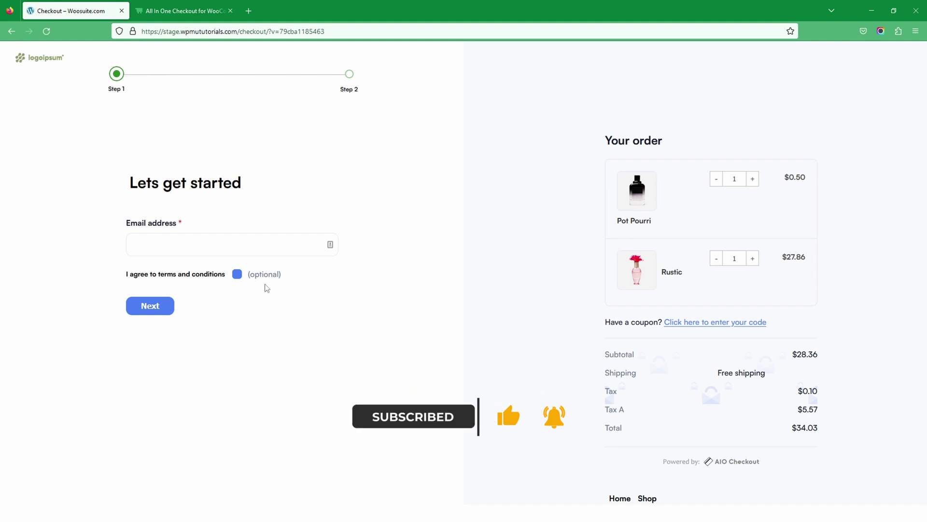
Step: Enter the test customer's e-mail, accept the terms and conditions, and continue to step 2
click(202, 243)
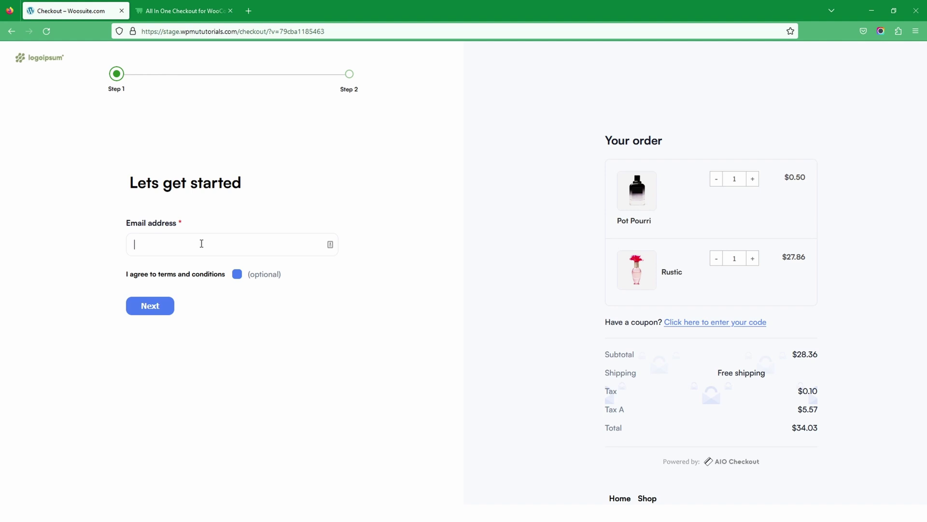
text(testssss@test.com)
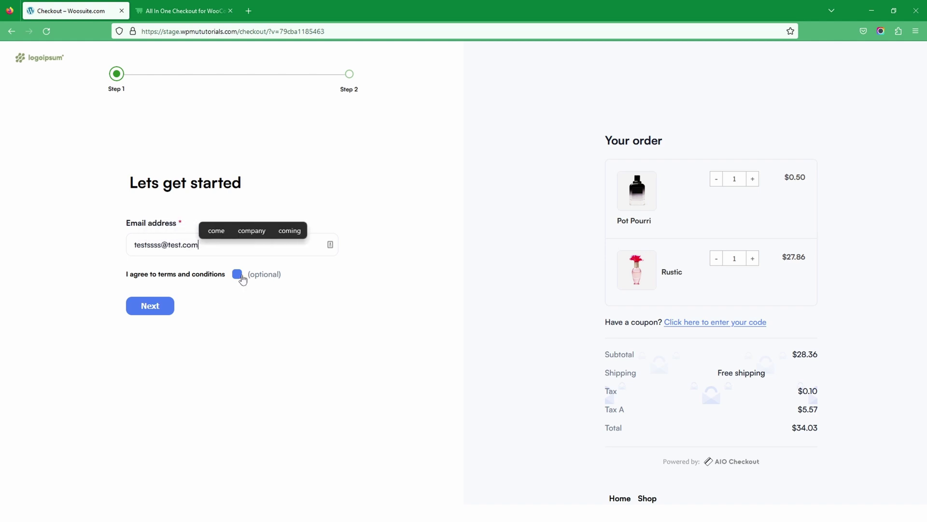
click(239, 276)
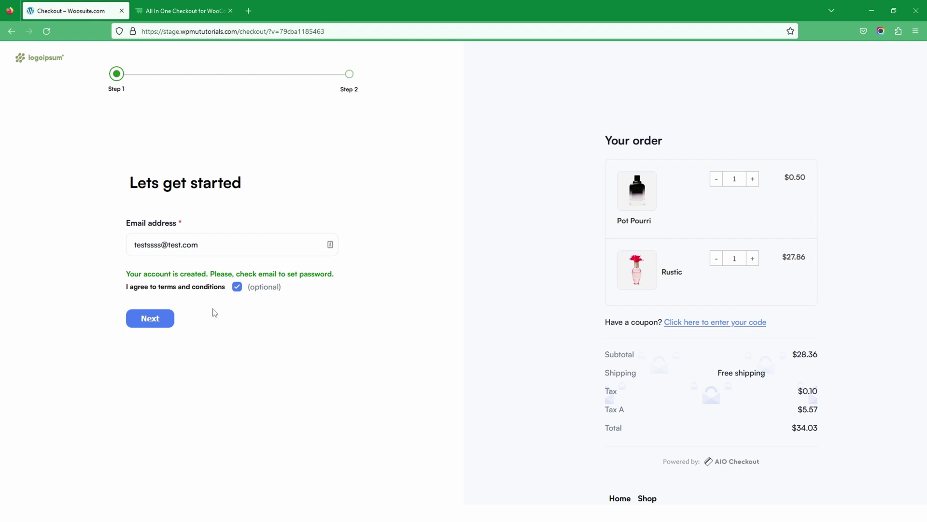
drag(139, 274, 378, 292)
click(322, 305)
click(153, 324)
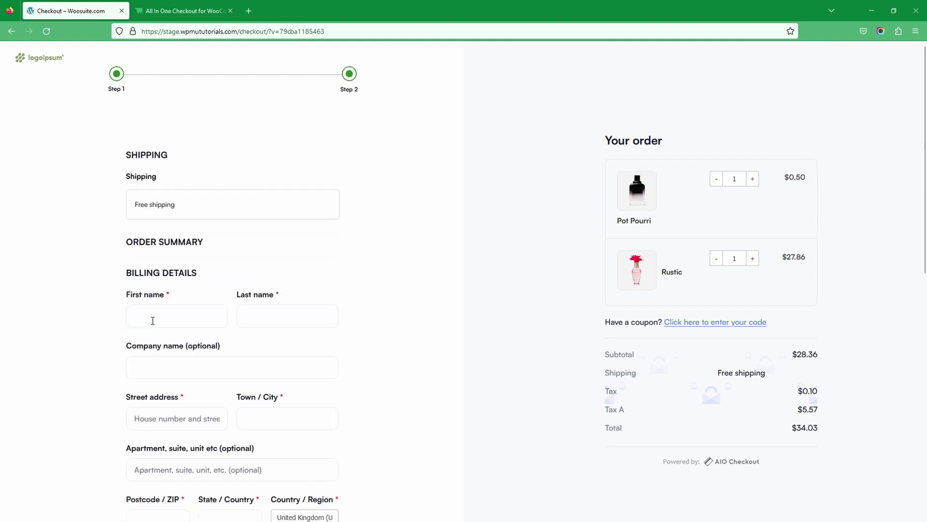
Step: Enter 233 as the billing street address, then switch to the WordPress admin dashboard
scroll(153, 320, down, 5)
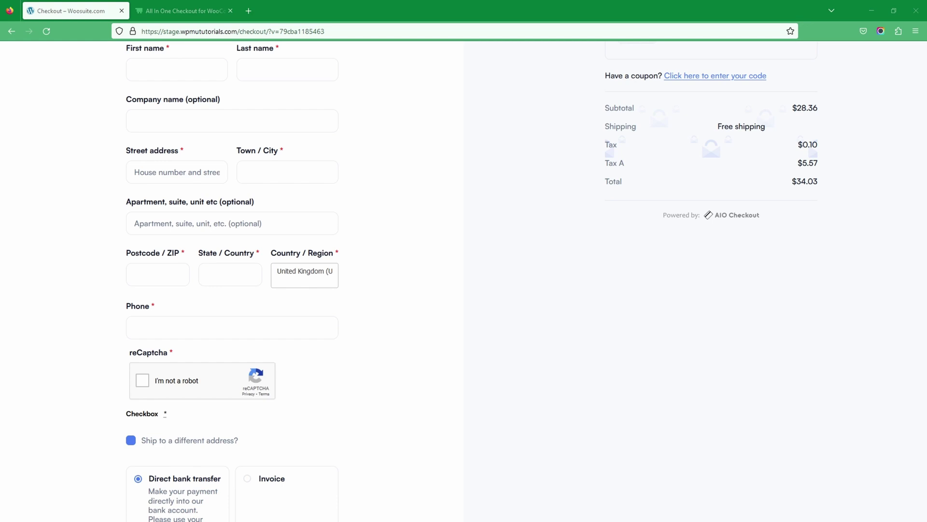
click(184, 175)
text(233)
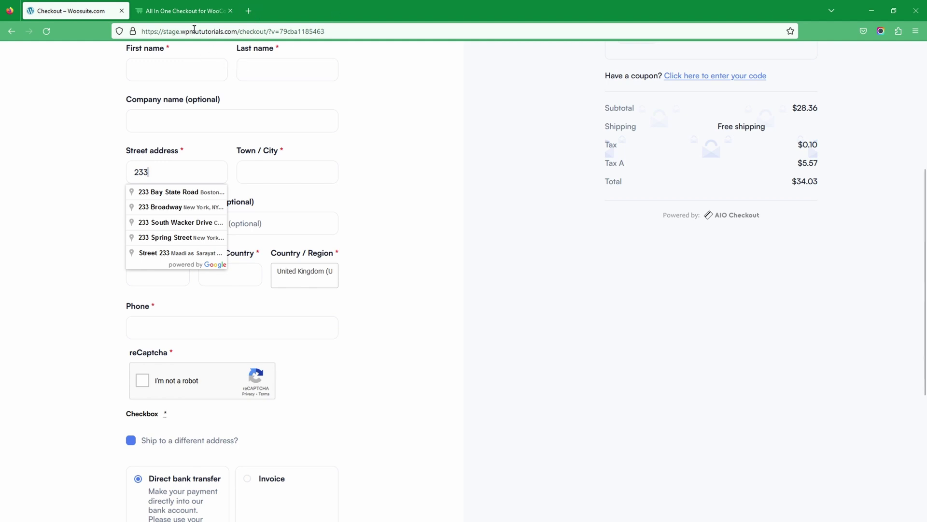
click(190, 14)
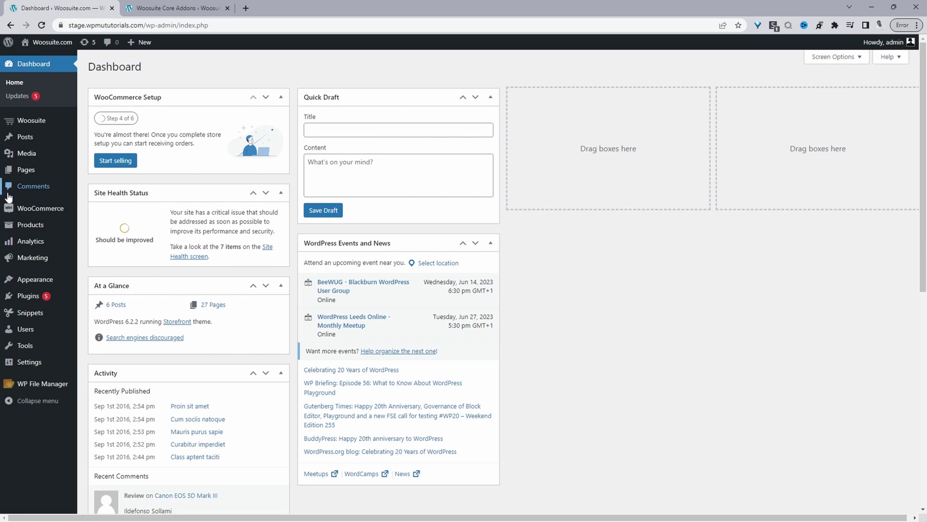
Step: Keep guest checkout without an account allowed in WooCommerce Settings > Accounts & Privacy
mouse_move(37, 212)
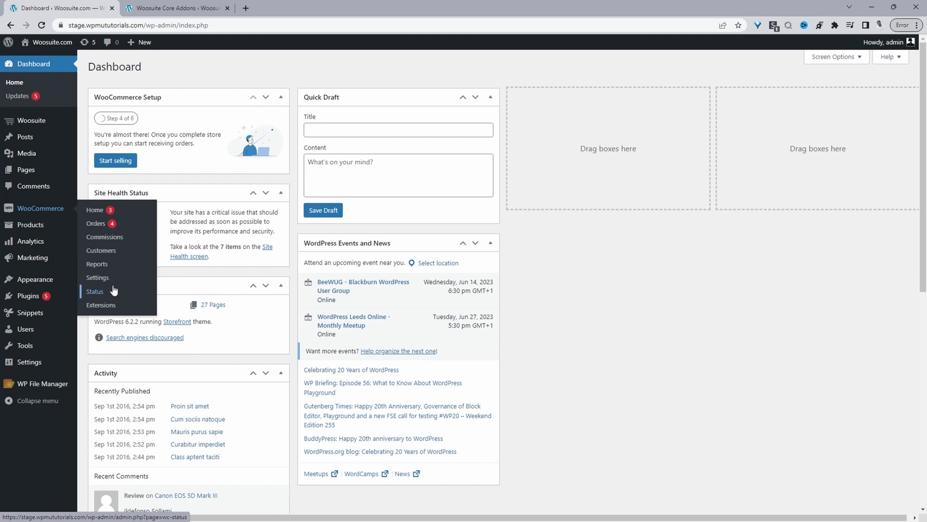
click(112, 279)
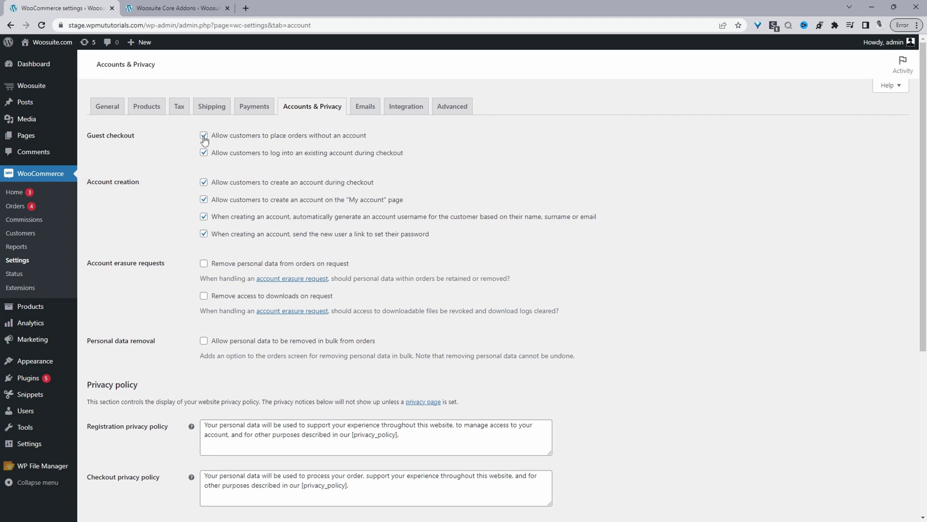
double_click(203, 135)
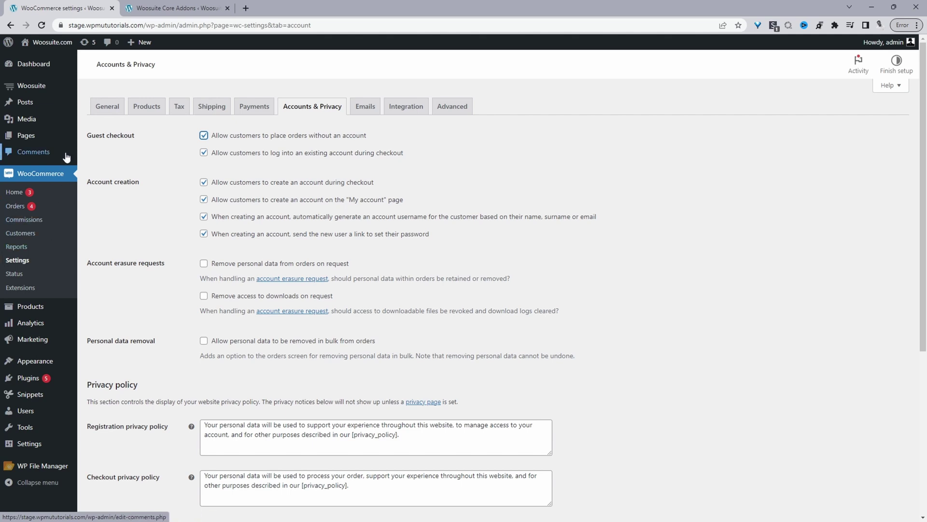
scroll(3, 343, down, 1)
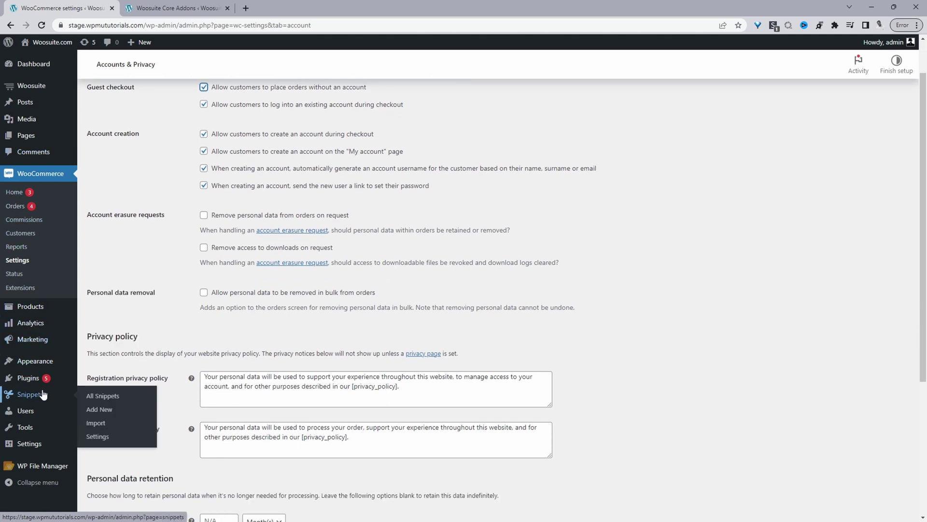
mouse_move(29, 379)
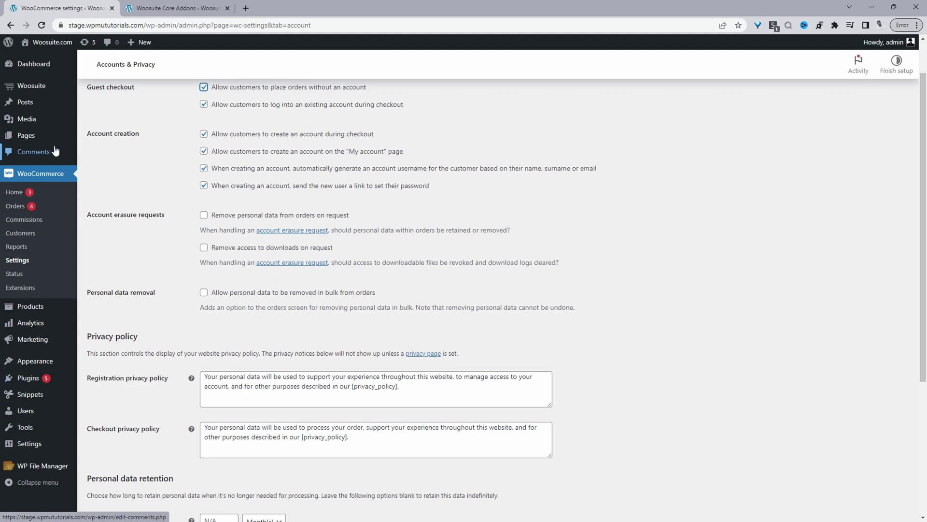
mouse_move(54, 90)
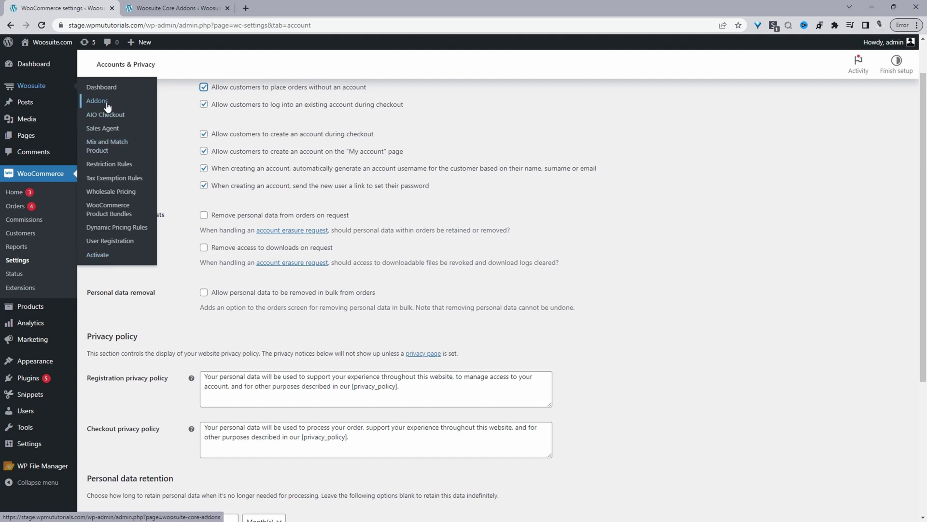
Step: Check the All in One Checkout addon under Woosuite Addons and open the AIO Checkout overview
click(176, 8)
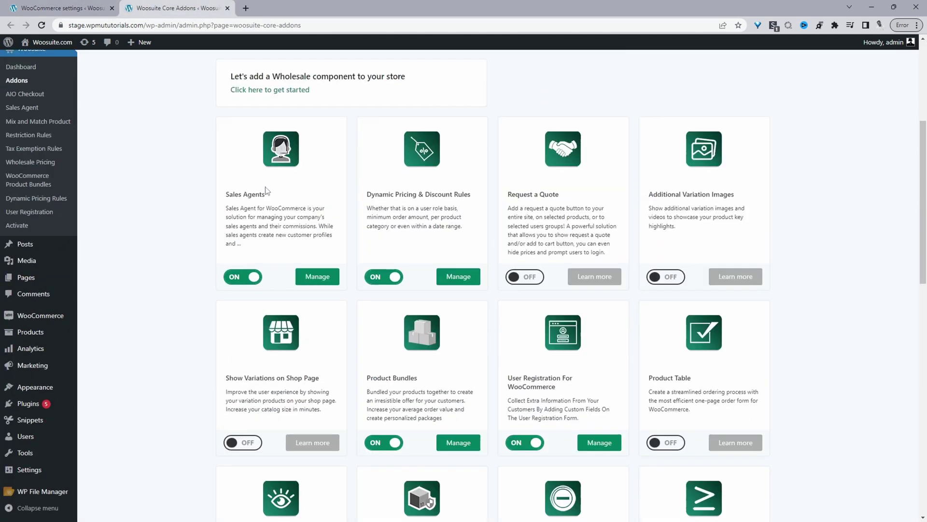
scroll(265, 195, down, 5)
scroll(264, 195, down, 8)
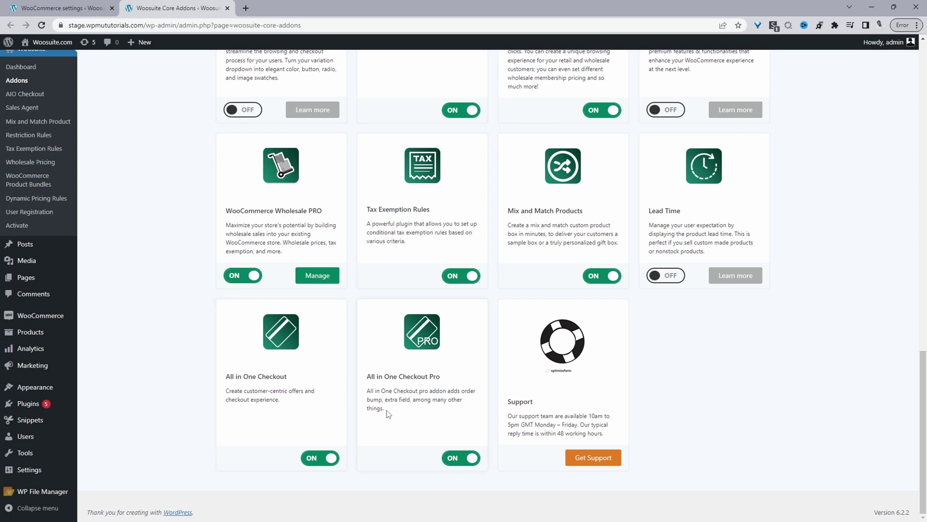
click(29, 96)
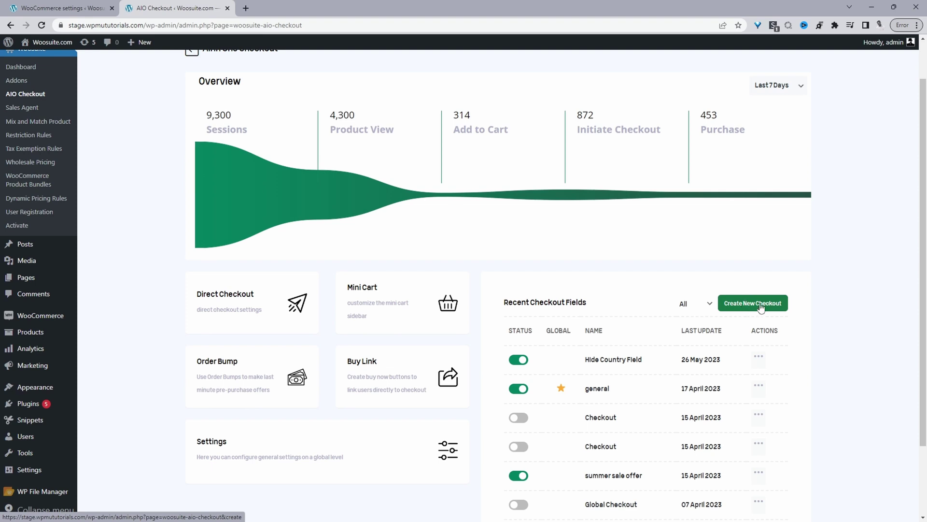
Step: Create a new checkout and review its default Step 1 sections
click(781, 308)
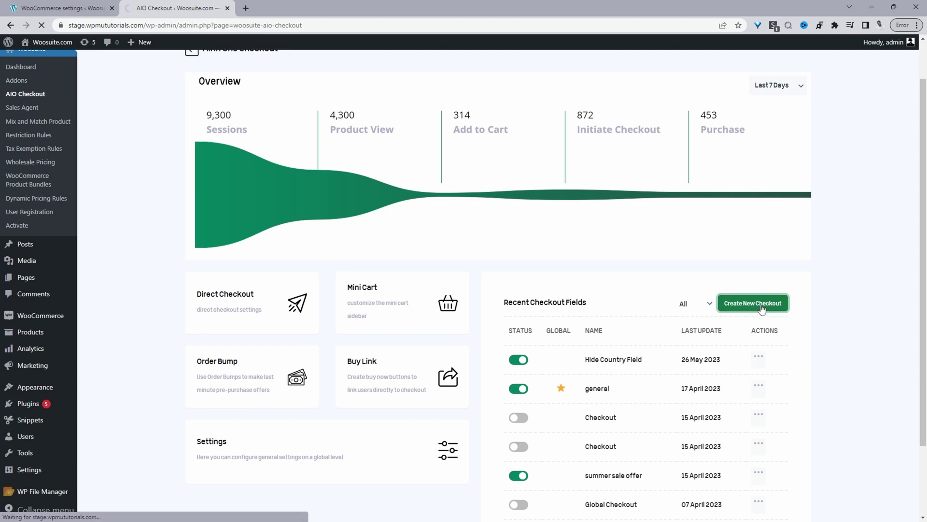
scroll(329, 257, down, 6)
scroll(327, 261, down, 8)
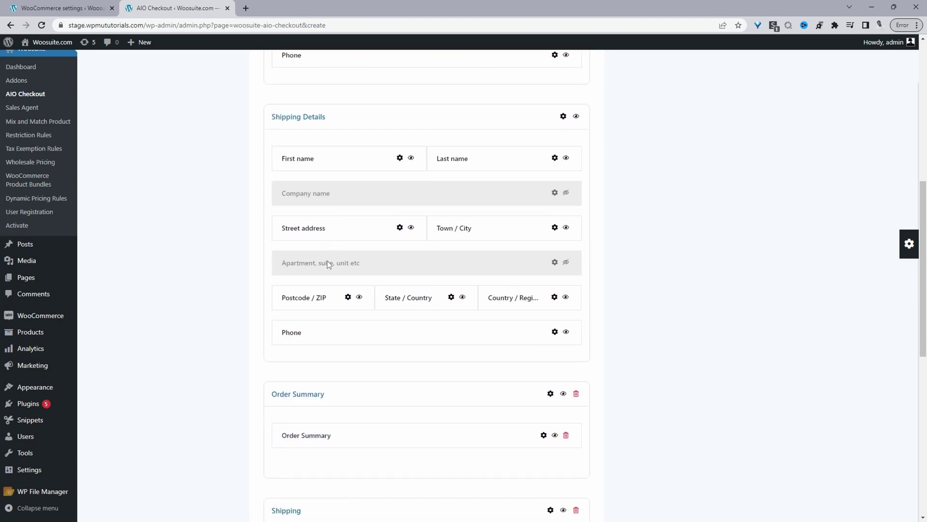
scroll(328, 263, down, 1)
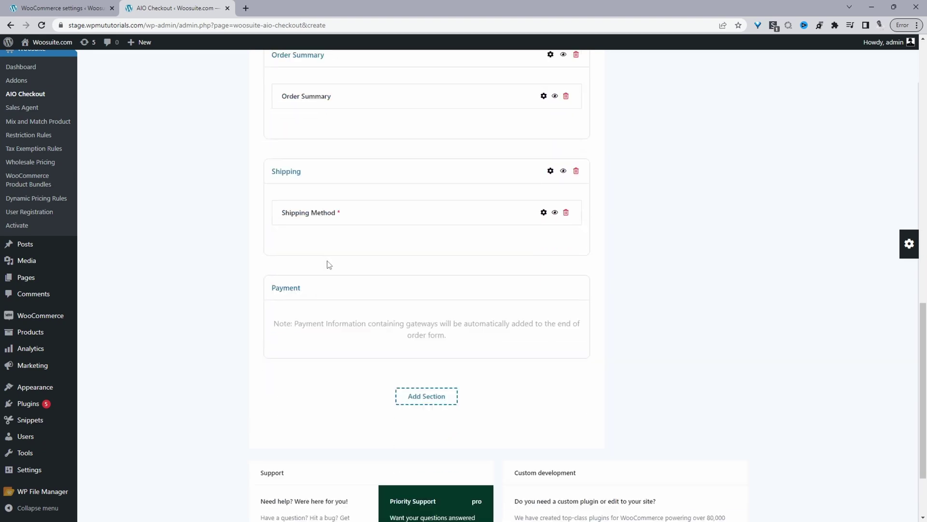
scroll(338, 251, up, 9)
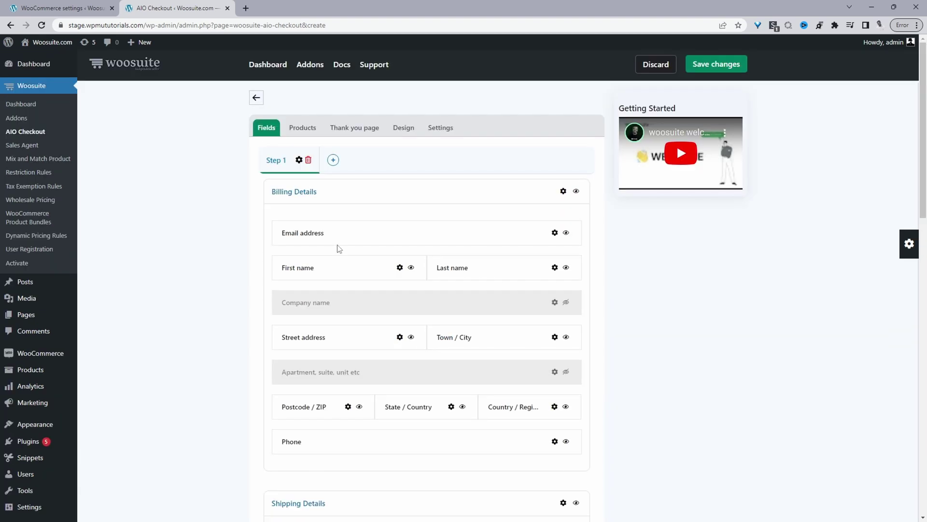
scroll(339, 249, down, 5)
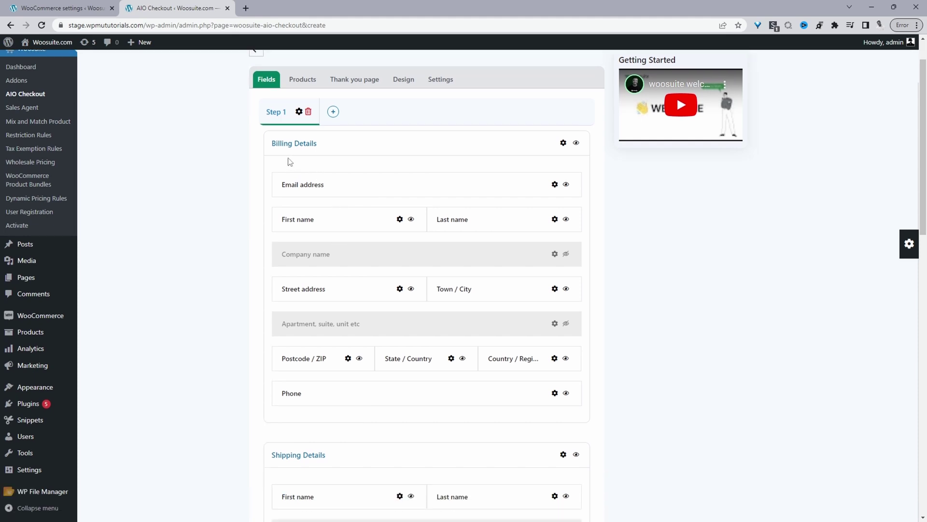
scroll(326, 345, down, 5)
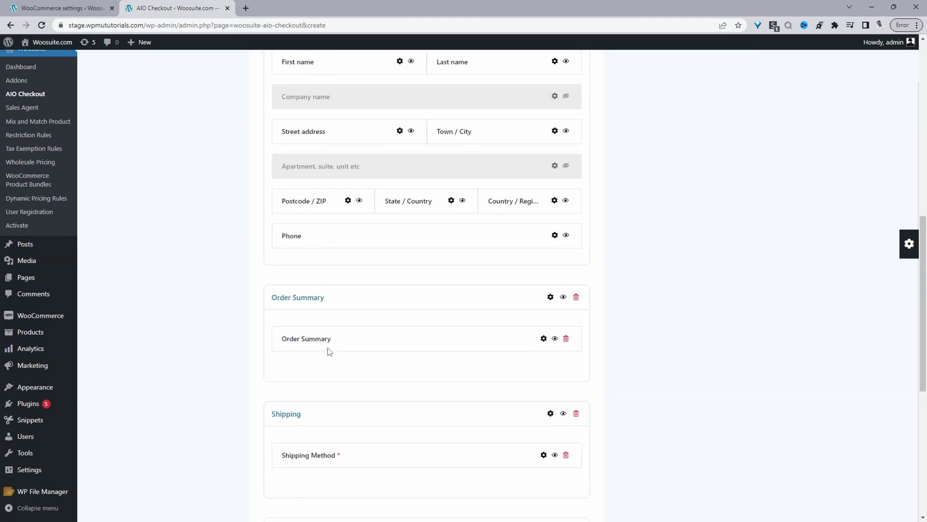
scroll(342, 323, up, 3)
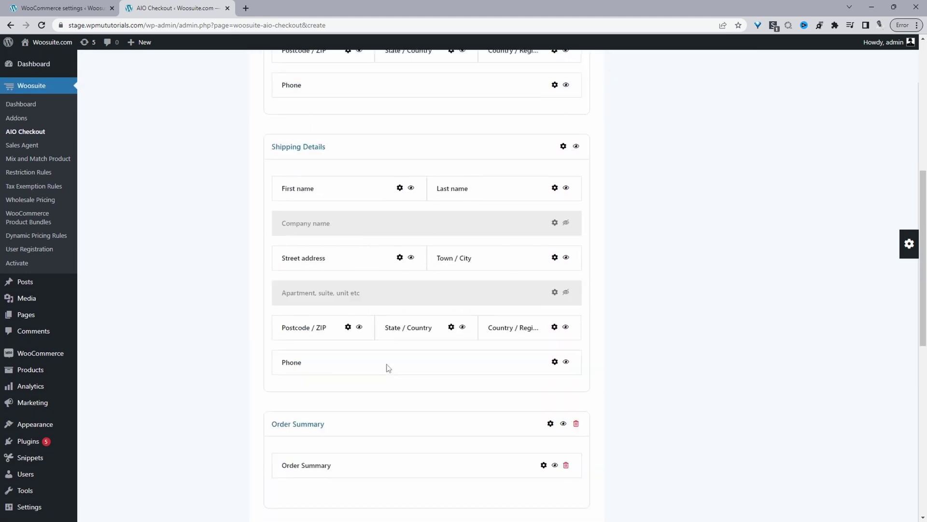
scroll(389, 368, up, 7)
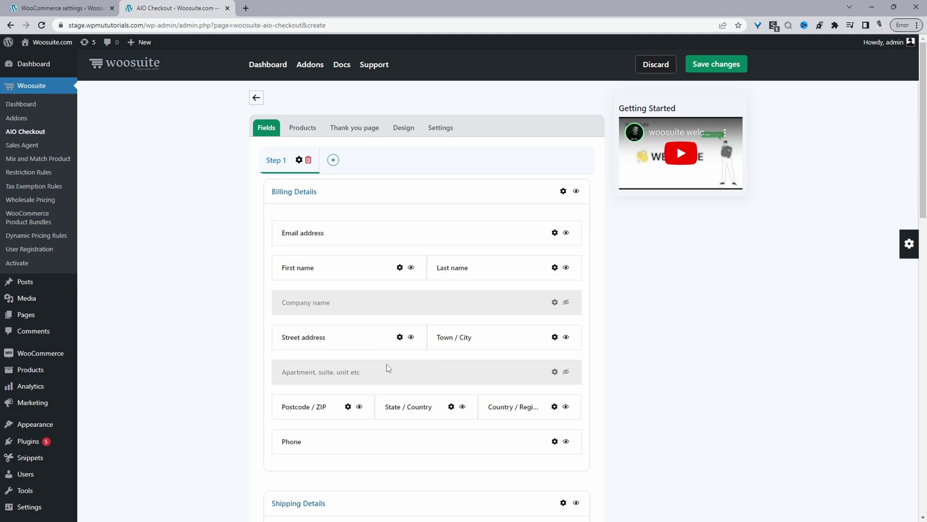
scroll(387, 363, down, 1)
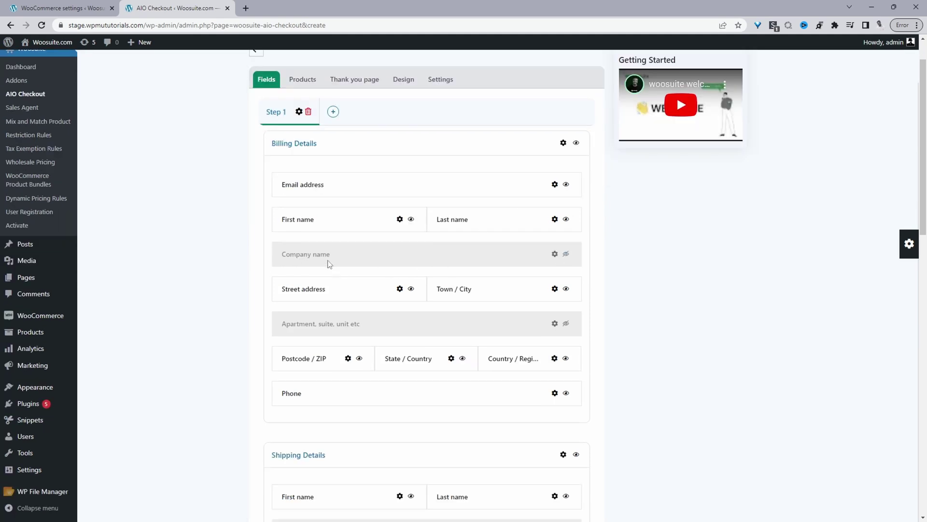
Step: Leave Company name hidden and append an empty New Section at the bottom of Step 1
click(566, 254)
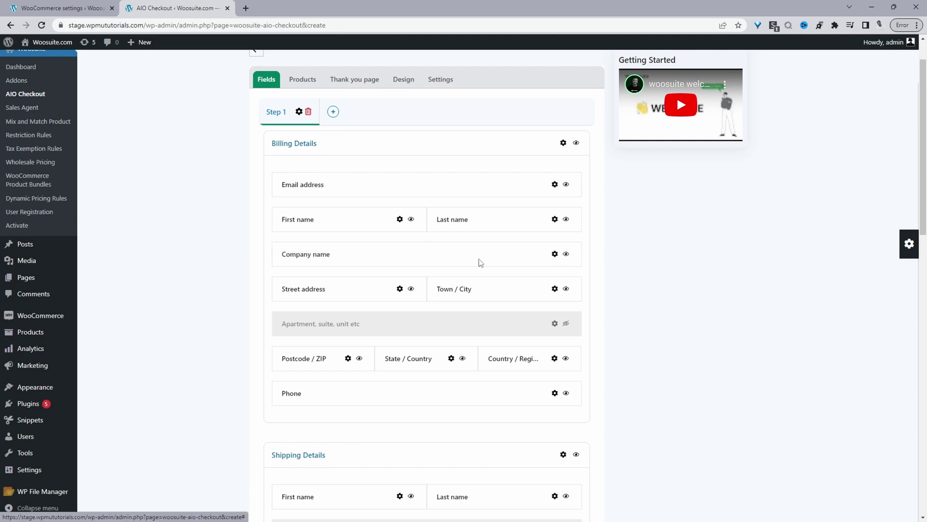
click(565, 254)
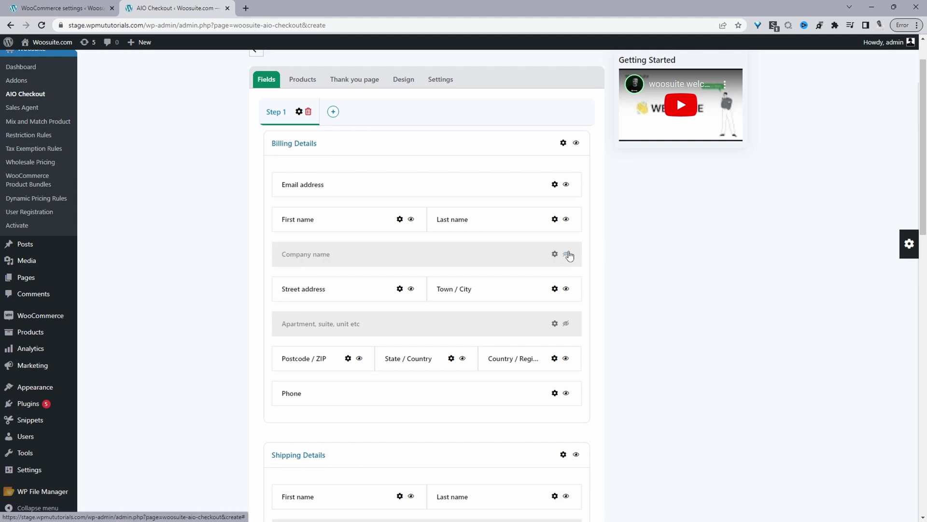
drag(354, 194, 366, 170)
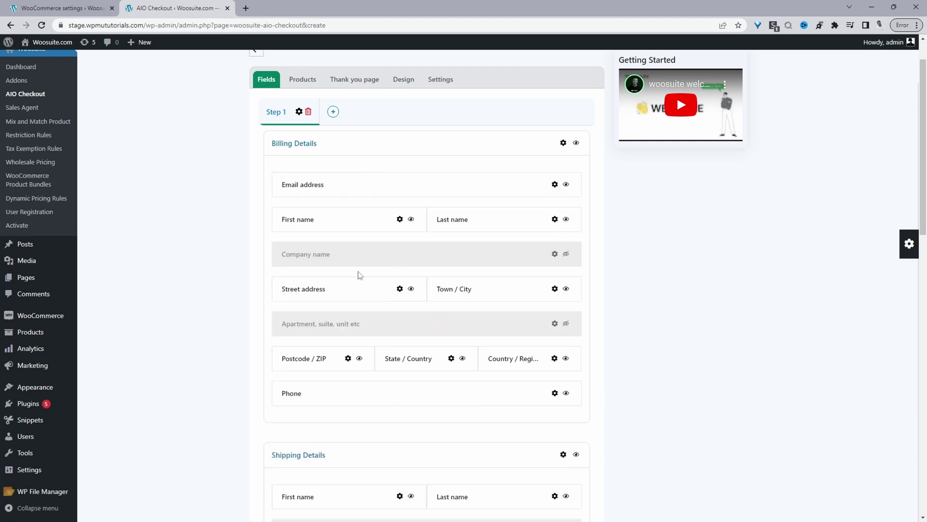
scroll(357, 283, down, 3)
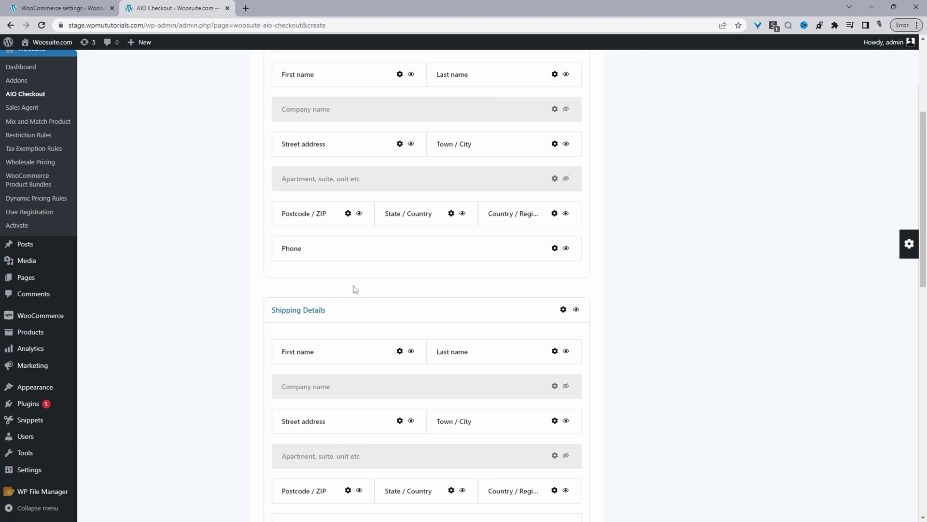
scroll(354, 289, down, 11)
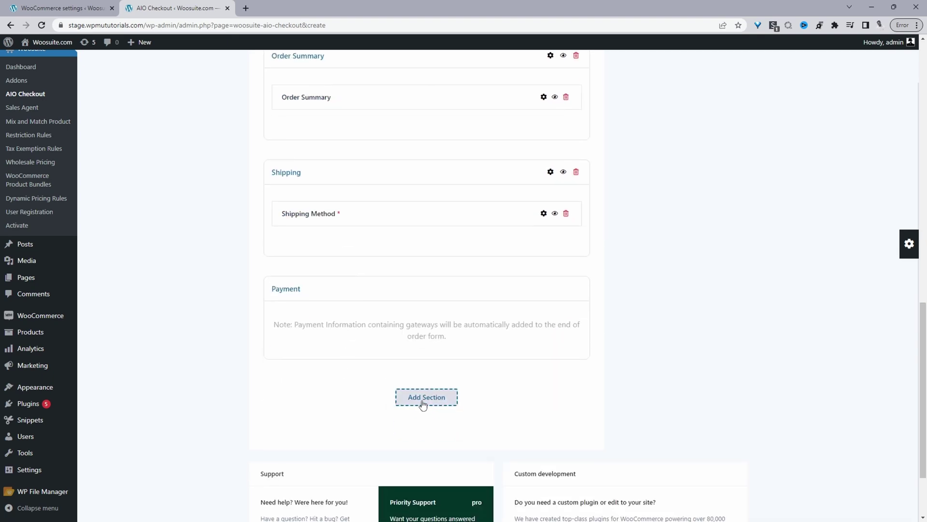
click(423, 402)
scroll(425, 394, up, 15)
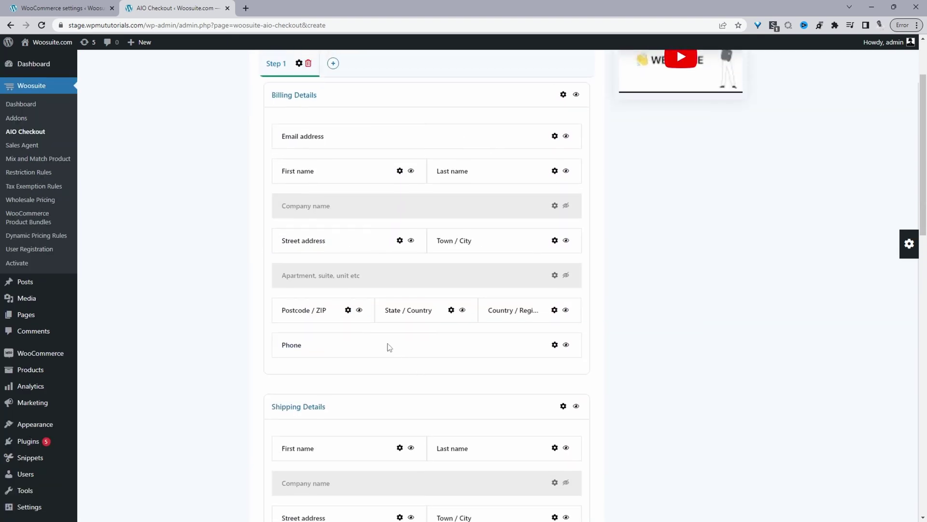
scroll(389, 347, up, 2)
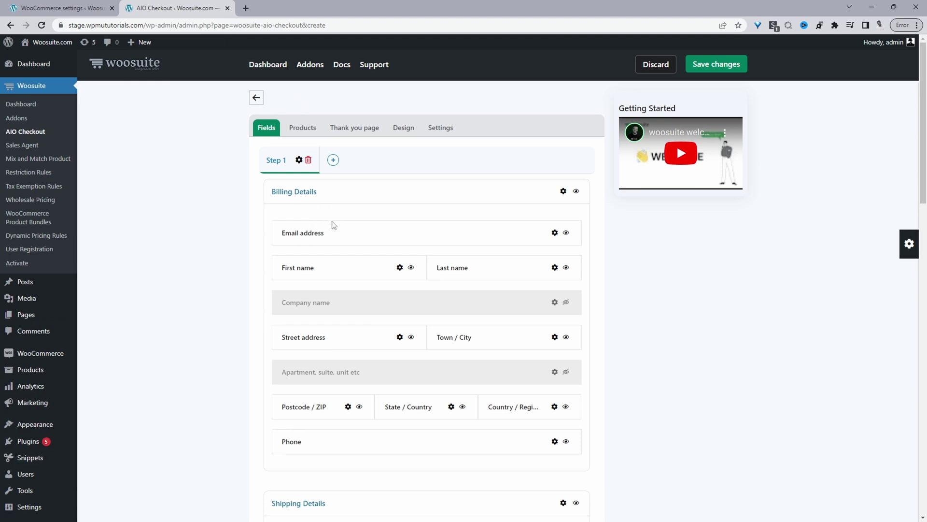
Step: Move the Email address field into the New Section and add a second step
drag(333, 225, 413, 235)
scroll(391, 357, down, 7)
scroll(420, 360, up, 5)
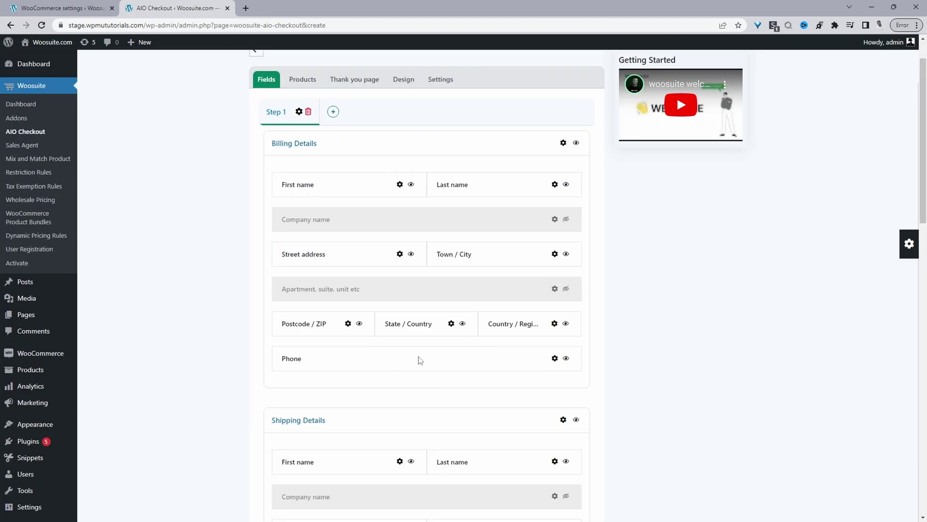
click(333, 112)
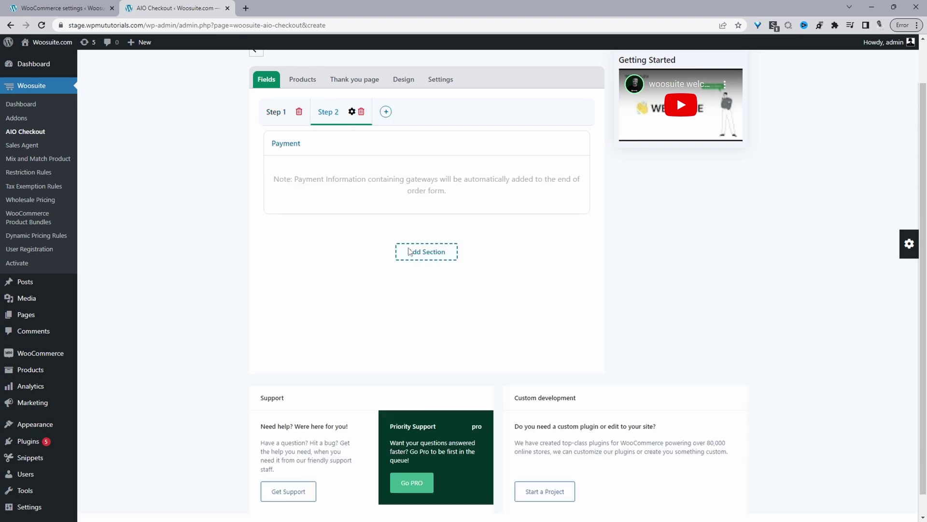
Step: Move Billing Details, Shipping Details, Shipping and Order Summary into Step 2
click(274, 113)
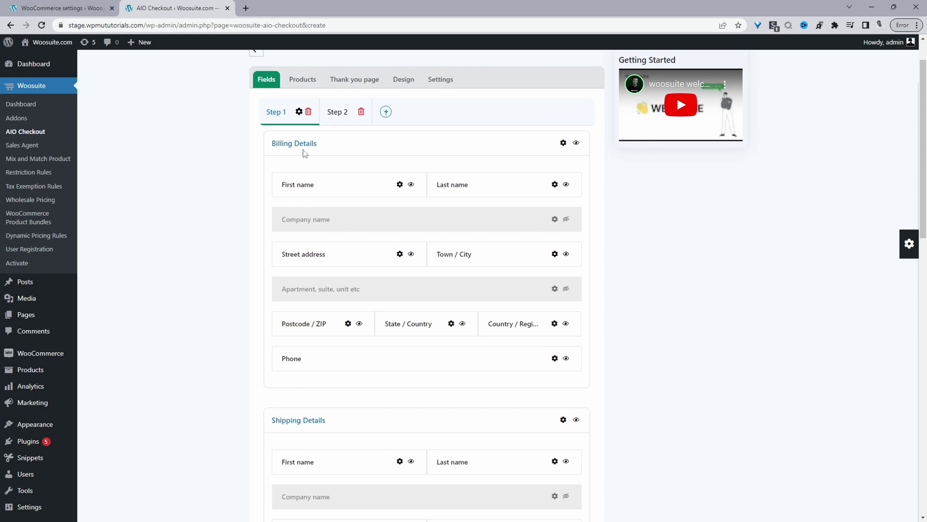
drag(296, 153, 339, 116)
drag(298, 143, 345, 117)
click(333, 115)
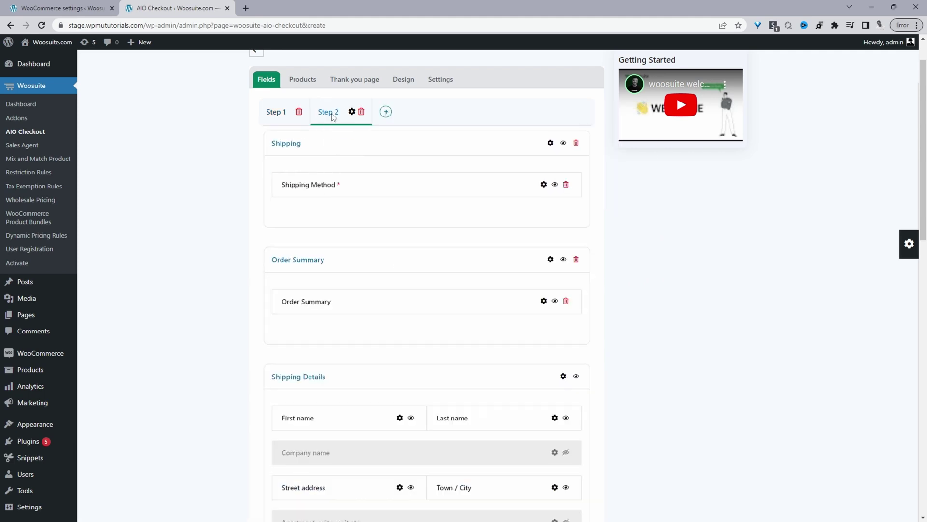
scroll(325, 437, down, 7)
scroll(328, 438, up, 3)
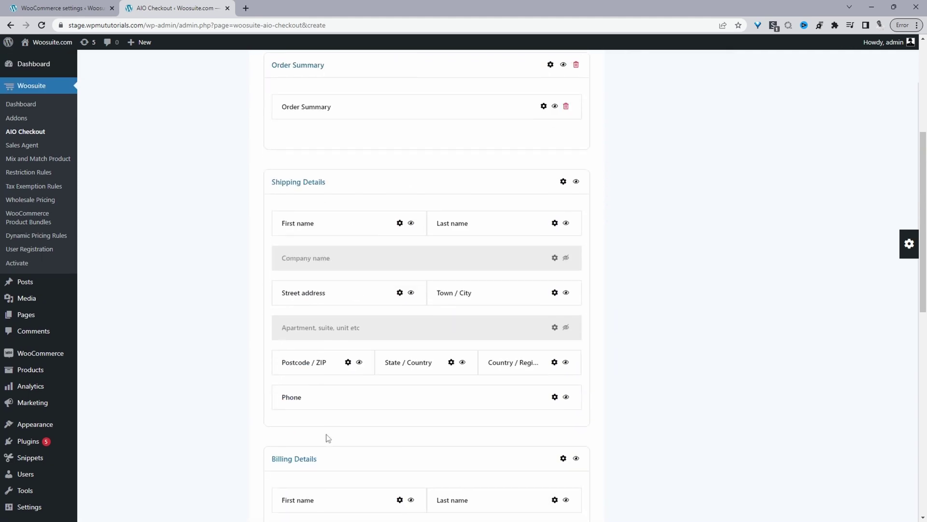
Step: Reorder Step 2 so Billing Details sits at the top
drag(353, 468, 346, 213)
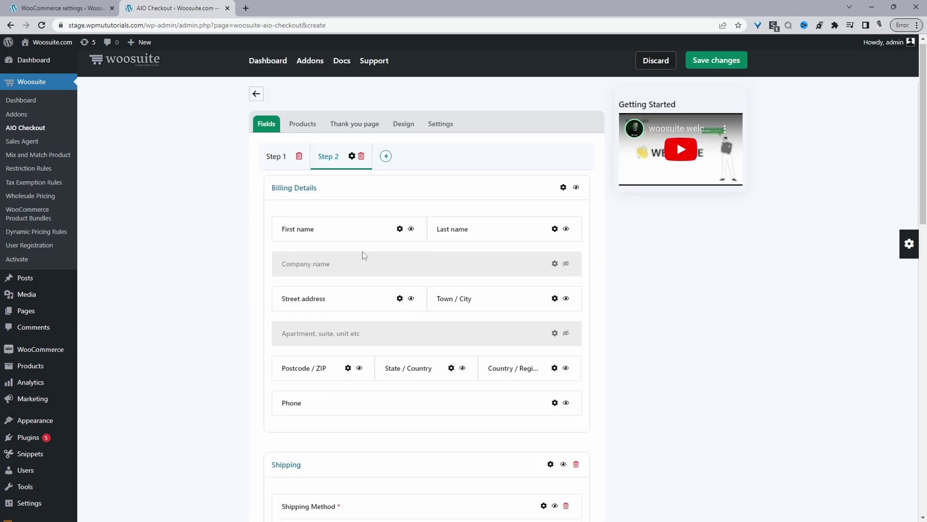
scroll(364, 261, down, 8)
drag(368, 323, 394, 366)
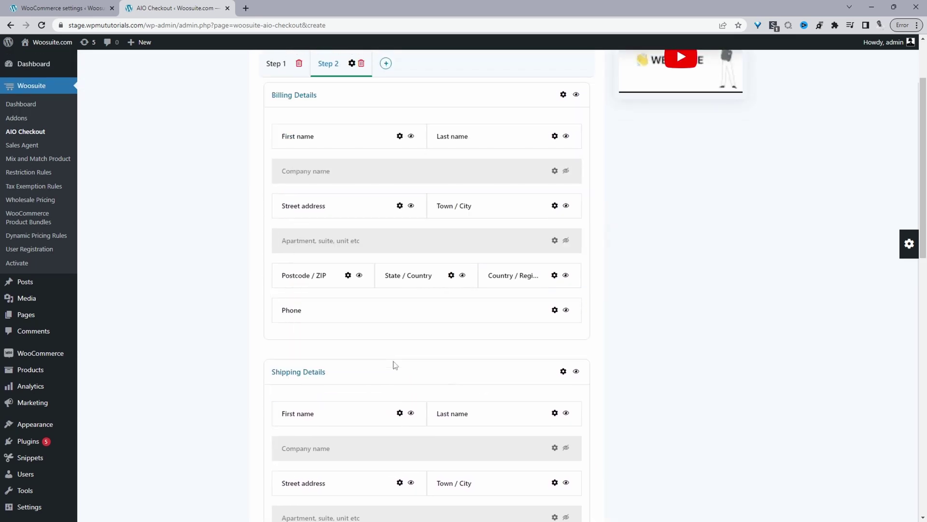
scroll(389, 364, down, 9)
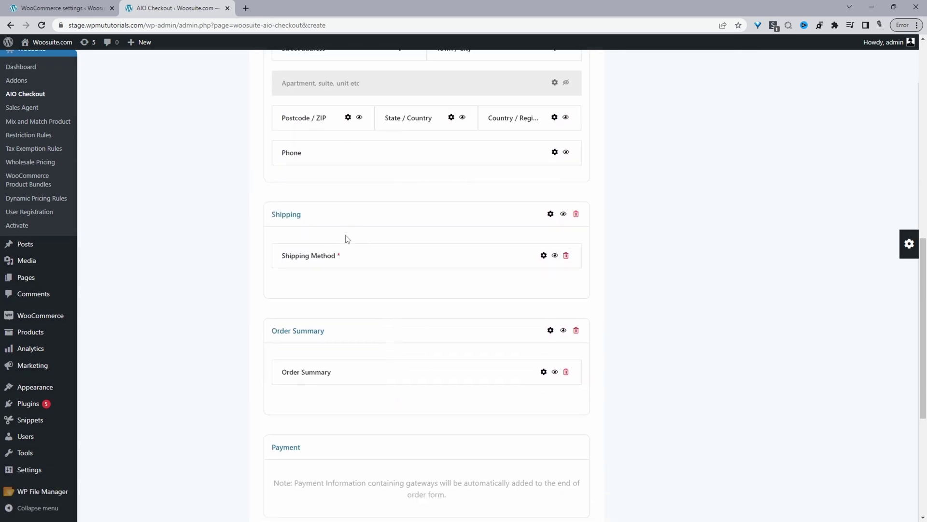
scroll(310, 357, down, 3)
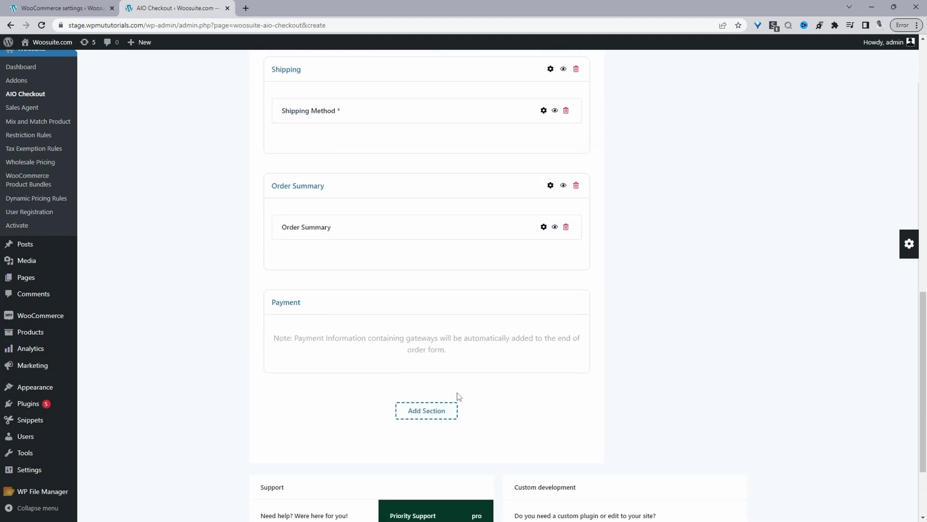
scroll(331, 299, up, 12)
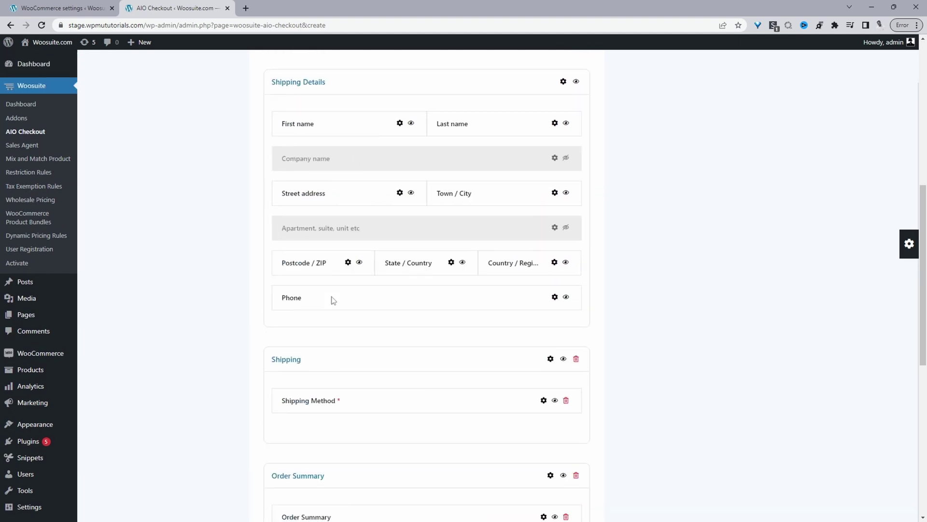
Step: Label the first step 'Welcome' and the second step 'Billing details'
click(274, 161)
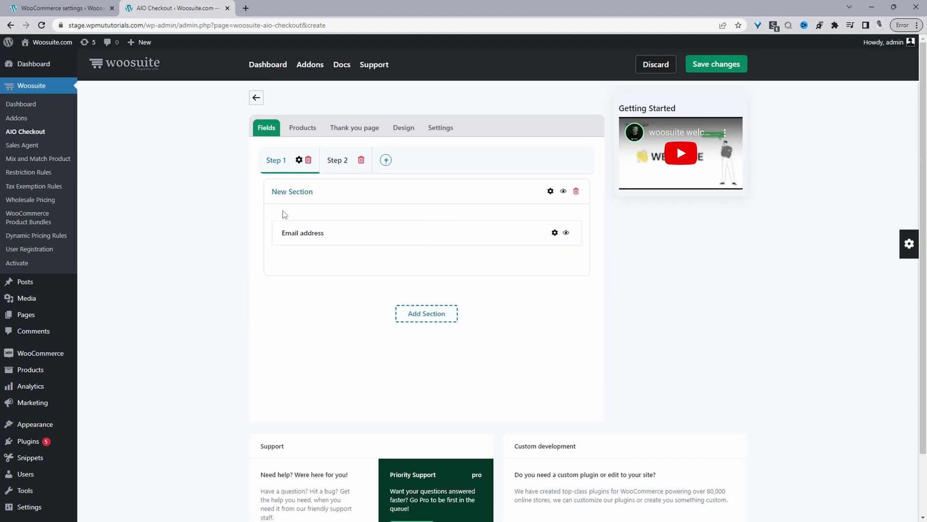
click(300, 161)
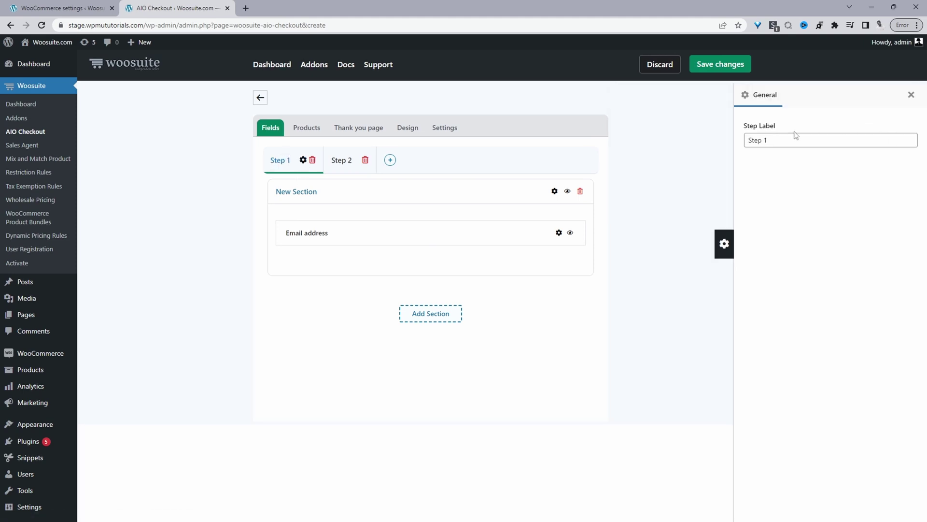
drag(794, 138, 729, 150)
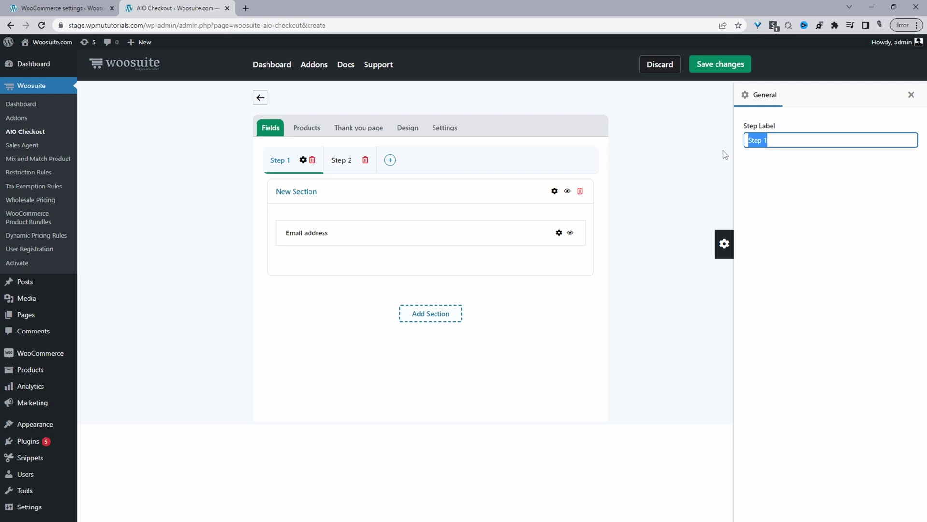
text(We)
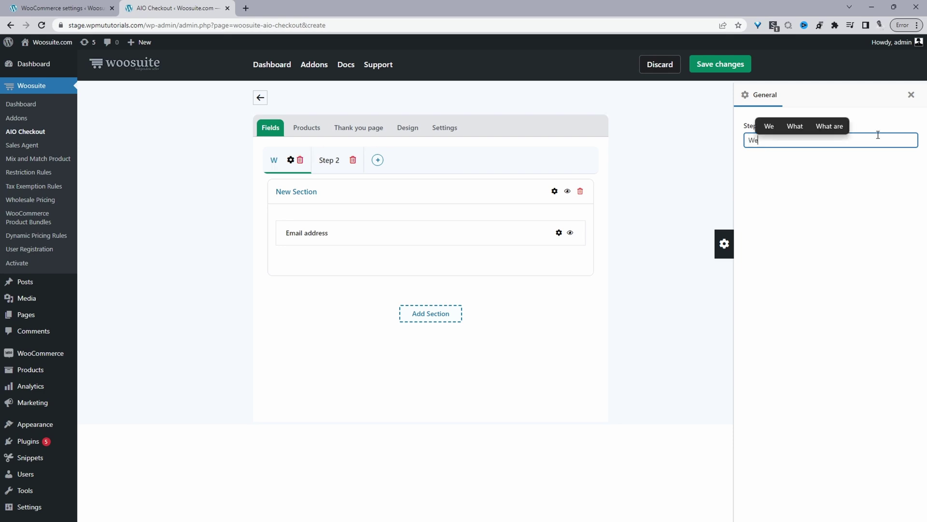
text(lcome)
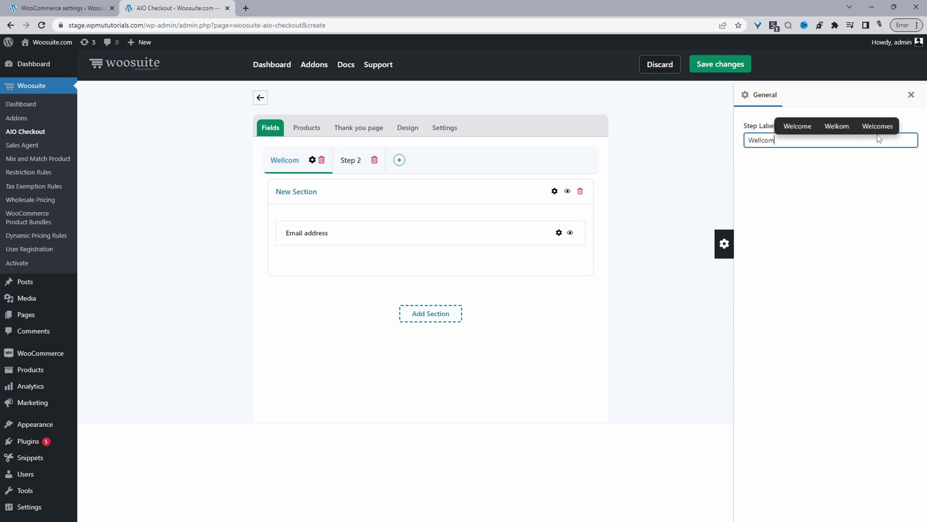
click(357, 163)
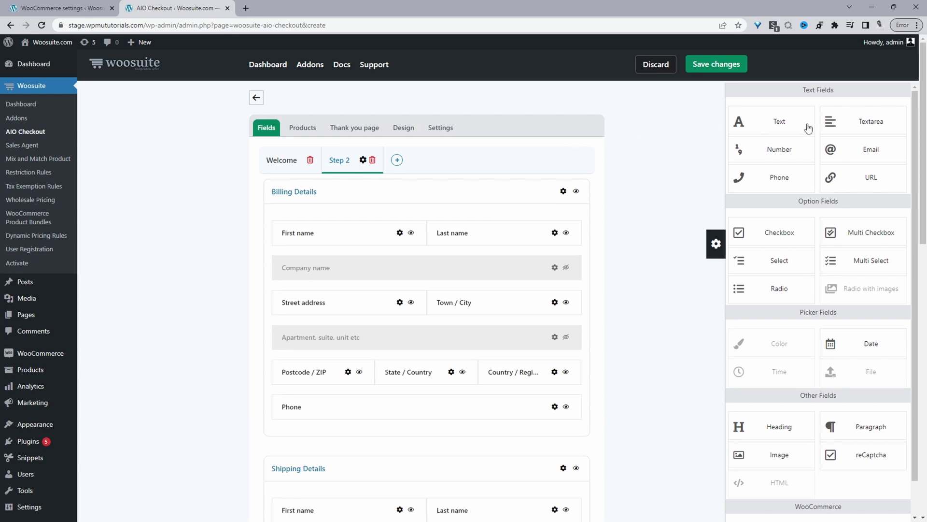
click(363, 160)
text(Billing details)
click(634, 169)
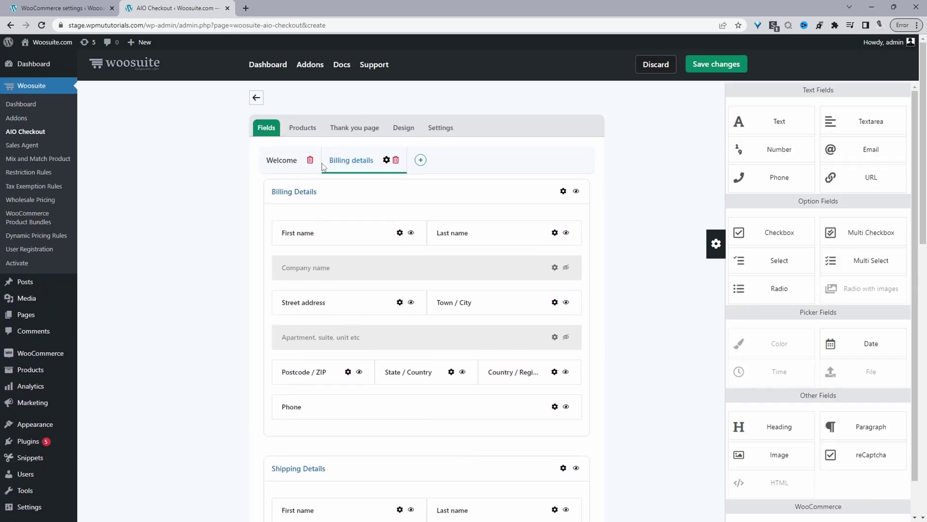
click(282, 161)
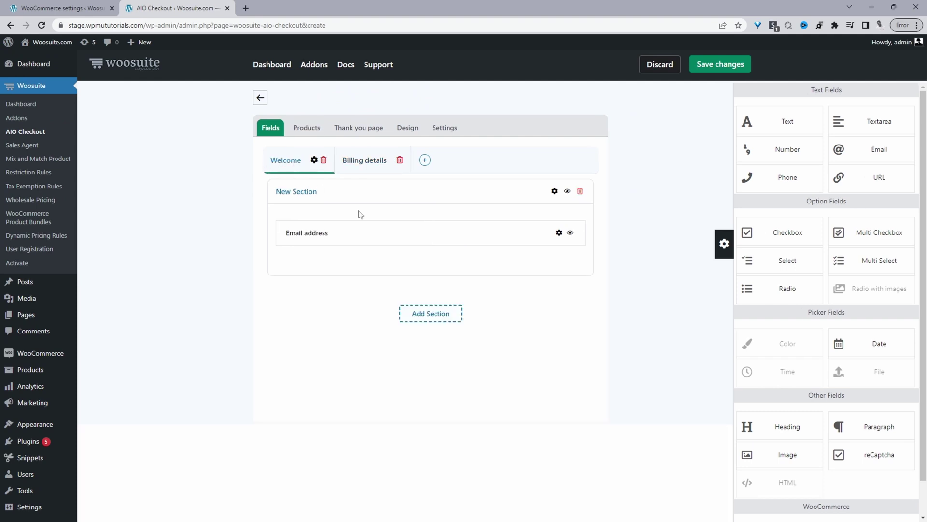
Step: Enable 'login / registration' on the Welcome step's Email address field
click(559, 233)
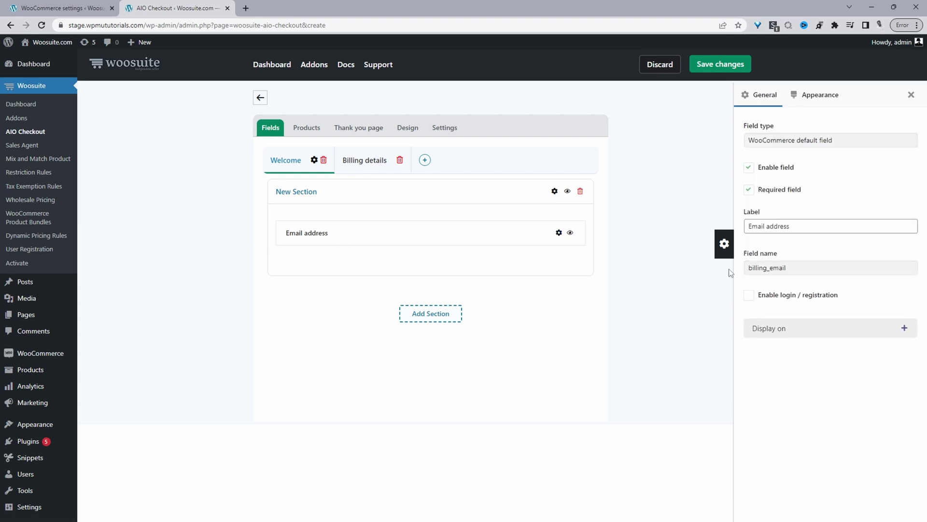
click(750, 299)
click(912, 94)
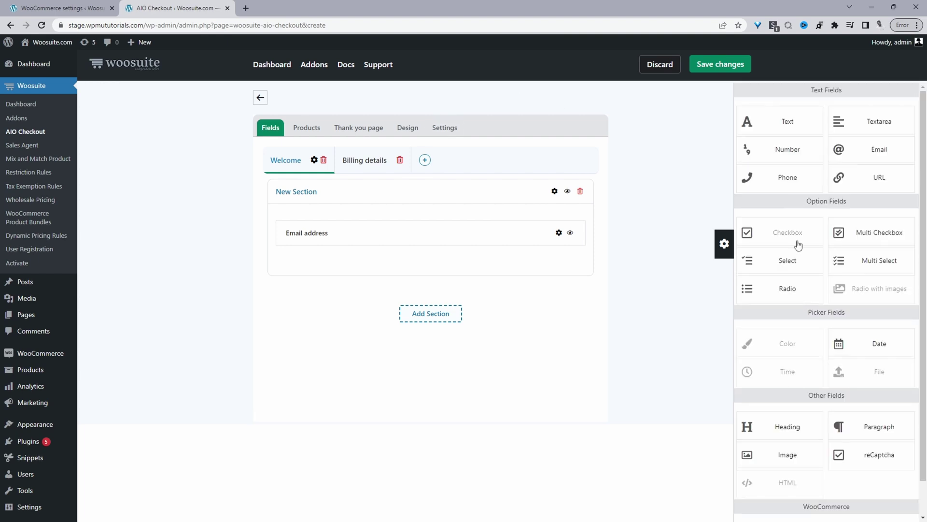
Step: Add a Checkbox field below Email address with the terms and conditions label
drag(798, 244, 417, 270)
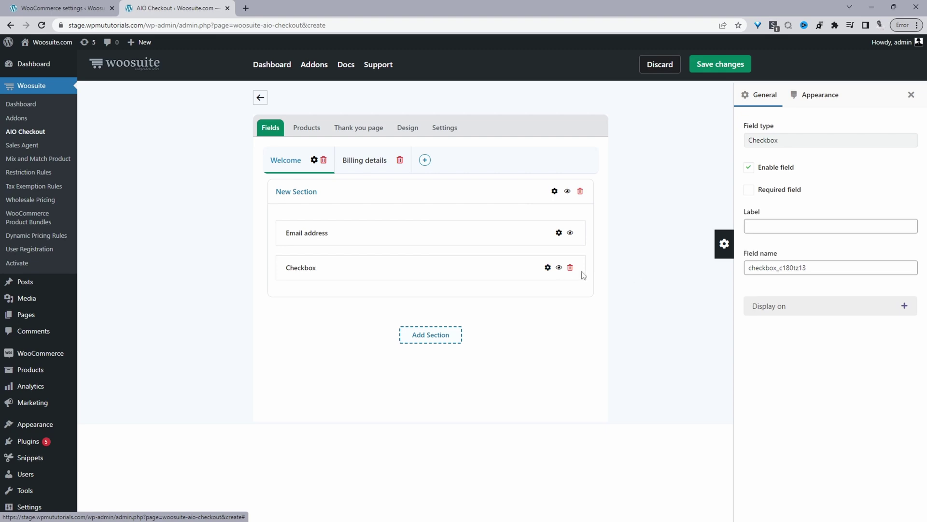
click(787, 225)
click(806, 268)
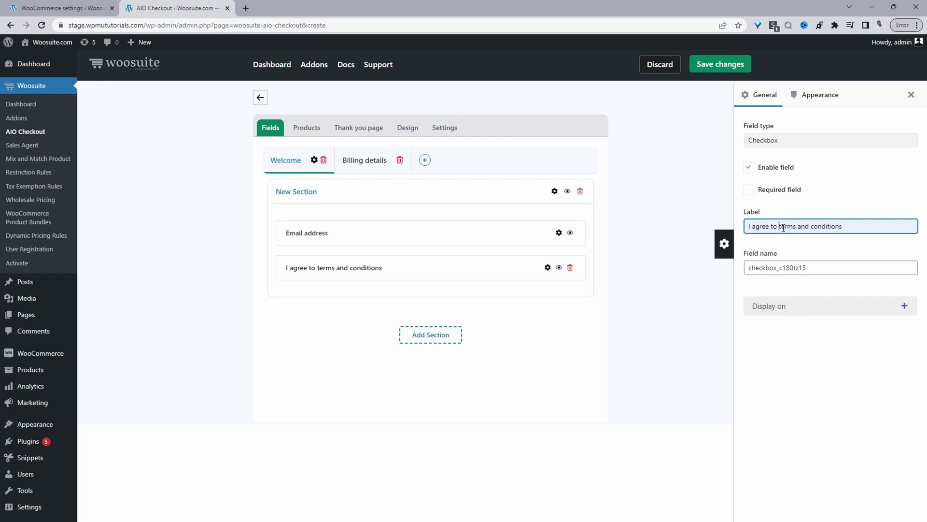
Step: Wrap 'terms and conditions' in an <a href="#"> link and save the checkout
text(<a href="">)
key(End)
text(,/a>)
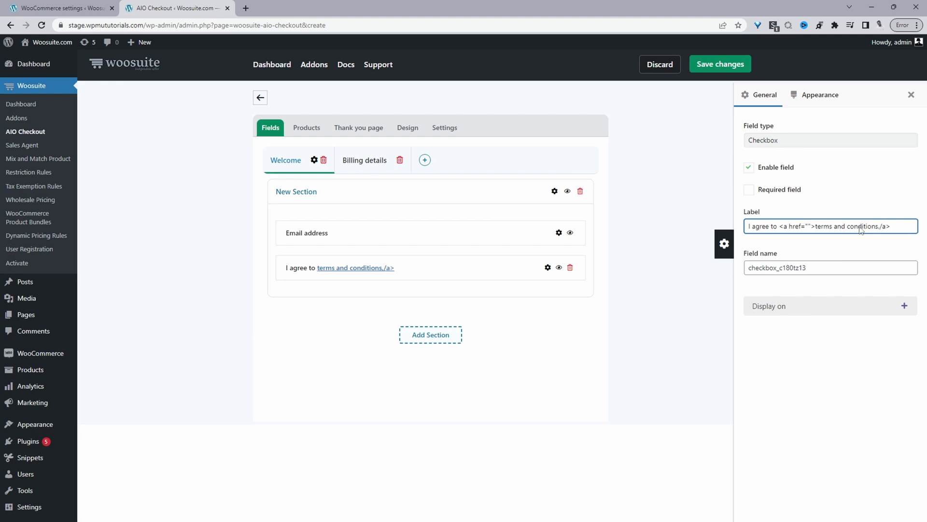
click(809, 226)
text(#)
click(886, 226)
key(BackSpace)
text(<)
click(913, 96)
key(ctrl+s)
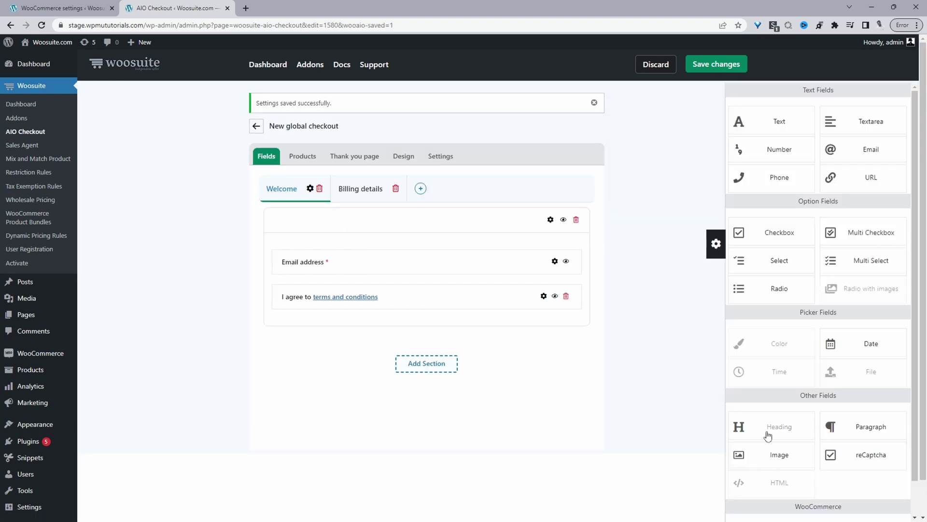
Step: Add a Heading field above Email address labelled 'Lets get Started'
drag(781, 438, 396, 269)
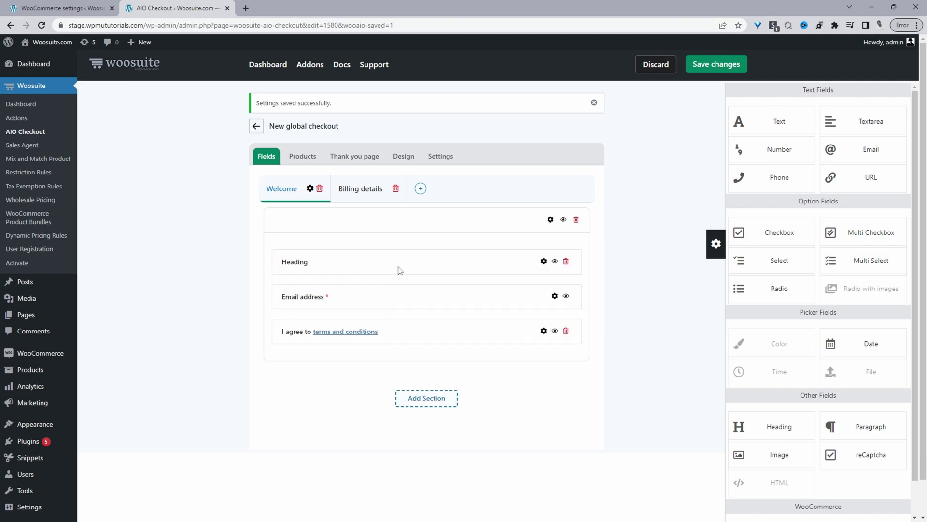
click(544, 260)
click(838, 223)
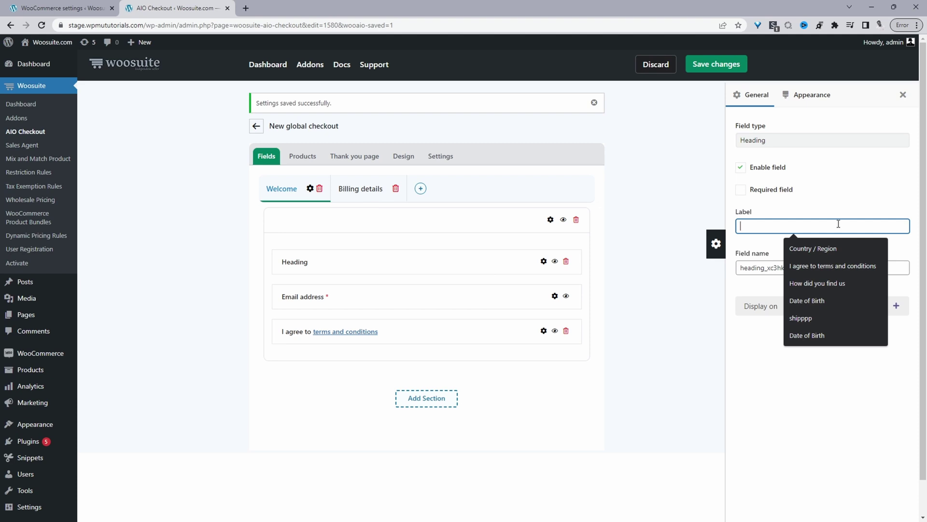
text(Lets get Started)
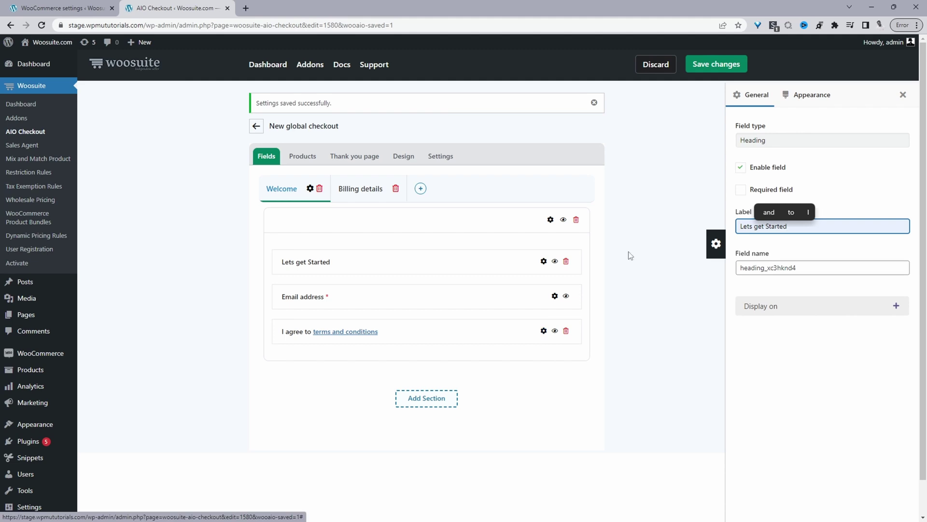
Step: Clear the Welcome section's 'New Section' label
click(554, 190)
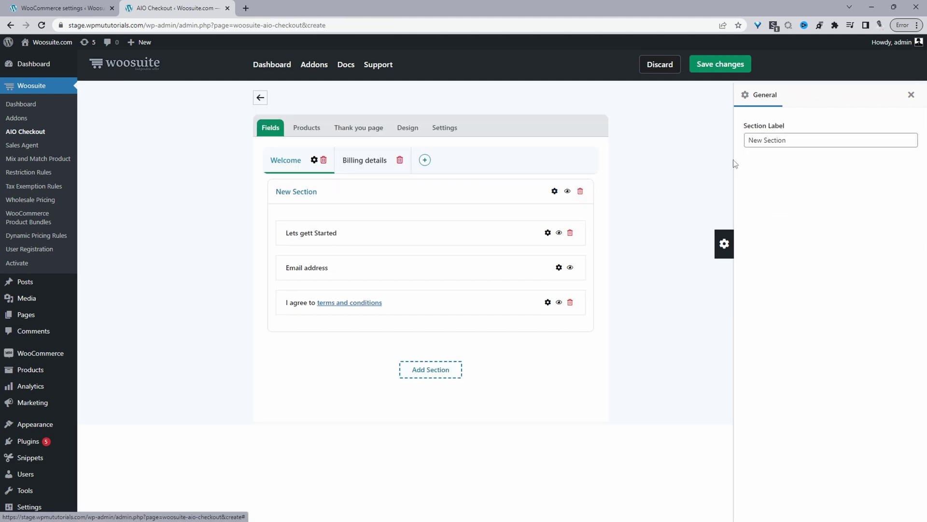
triple_click(789, 140)
key(BackSpace)
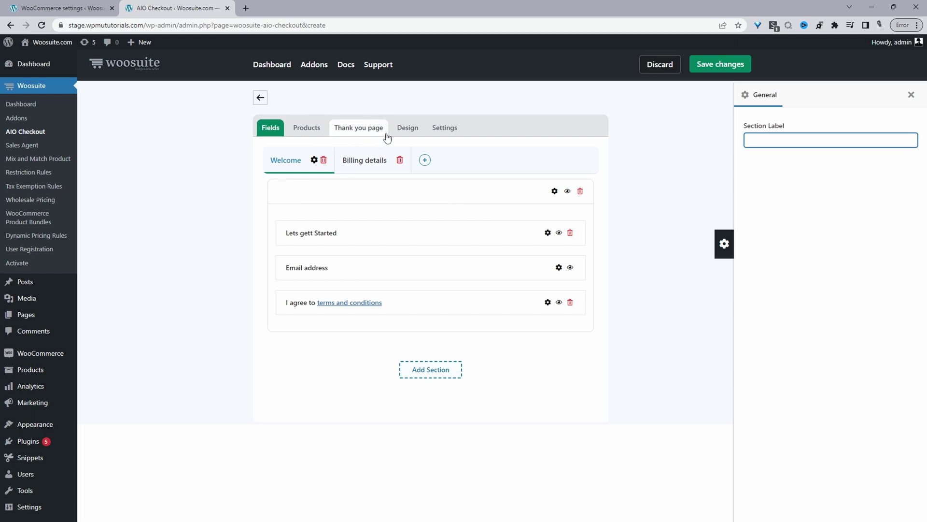
Step: Set the checkout design to Two columns with the Modern Shop Template
click(408, 134)
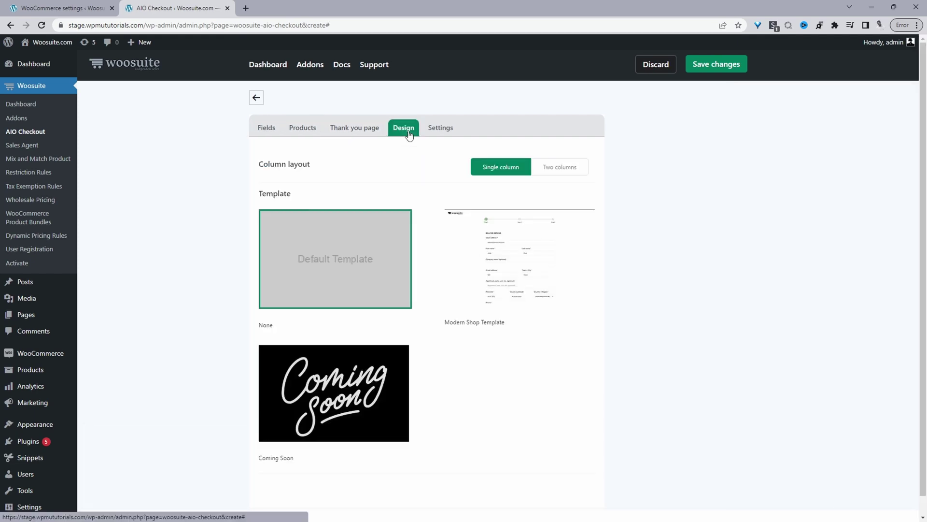
click(565, 171)
click(536, 270)
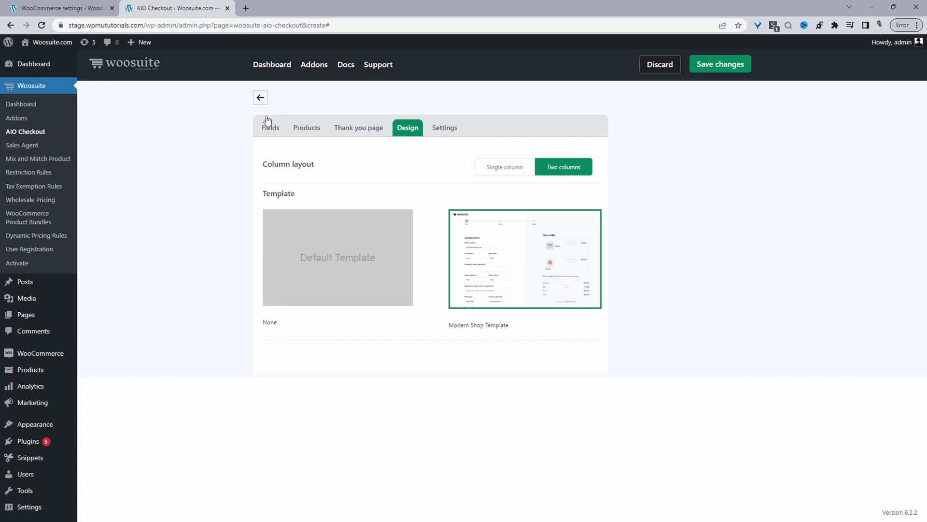
Step: Set Thank you page inherit to No, then return to the design options
click(355, 134)
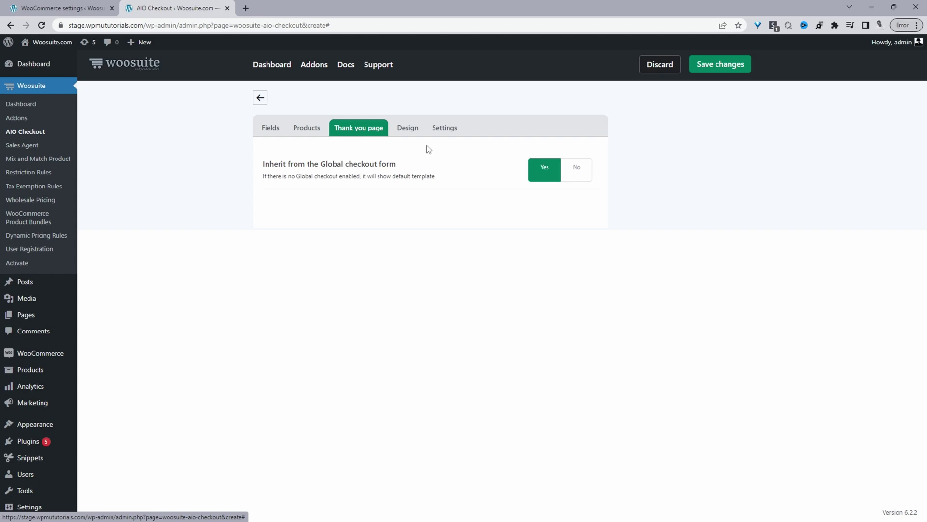
click(576, 168)
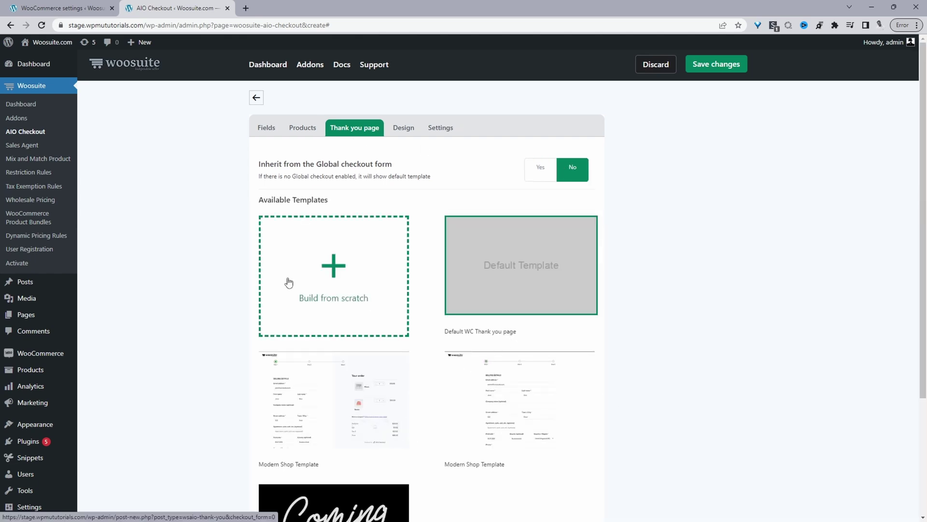
click(392, 132)
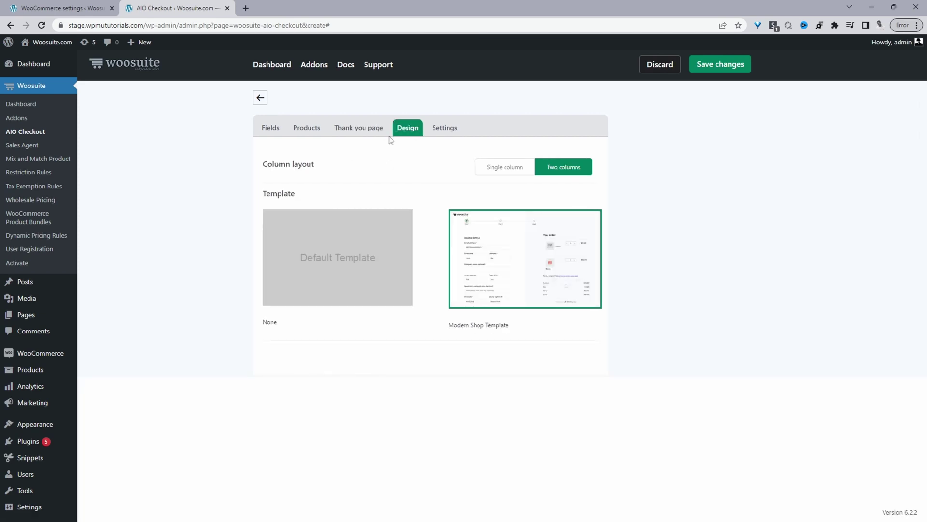
Step: Enable the checkout as the global checkout, named 'New global checkout'
click(448, 133)
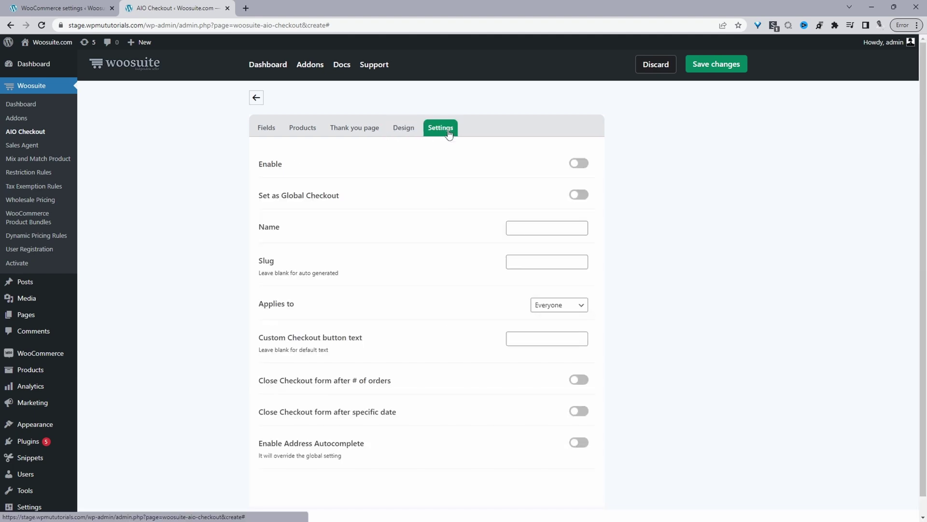
click(581, 163)
click(585, 194)
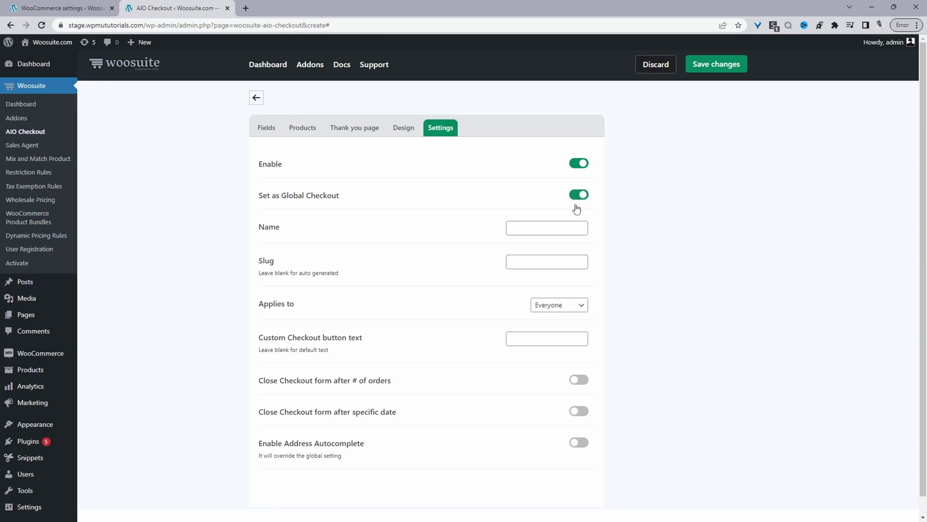
click(553, 225)
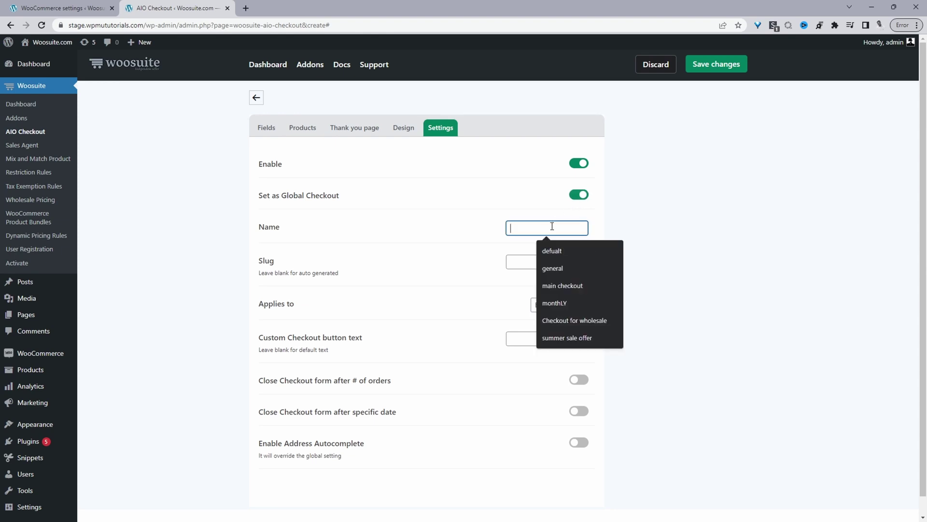
text(New global checkout)
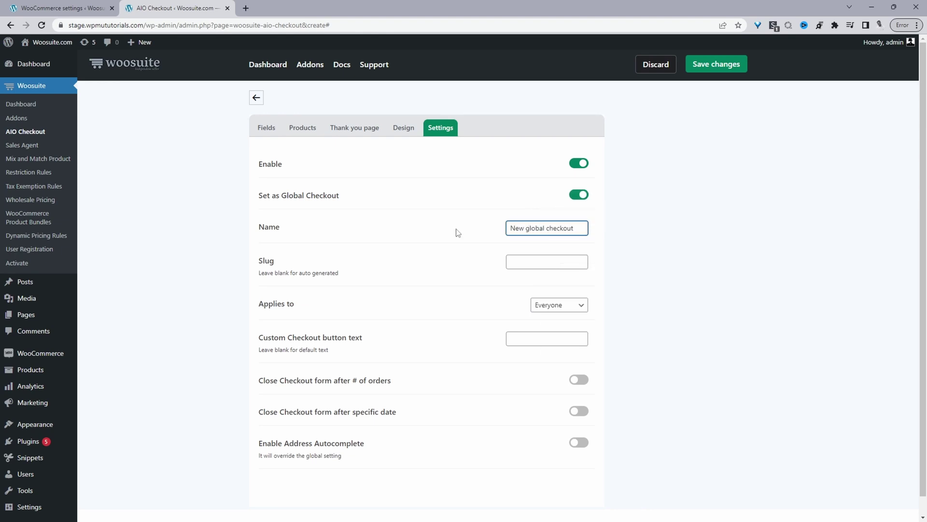
click(680, 246)
Step: Keep Applies to as Everyone and turn on Enable Address Autocomplete
scroll(464, 292, down, 1)
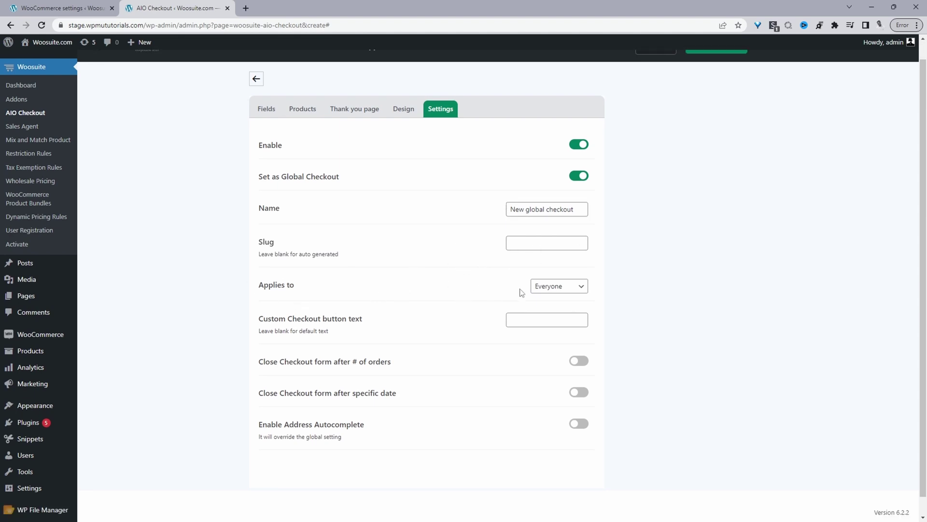
click(550, 291)
click(470, 289)
click(580, 428)
scroll(302, 450, up, 1)
Step: Save the checkout settings and enter a test e-mail address in the storefront Email field
click(719, 70)
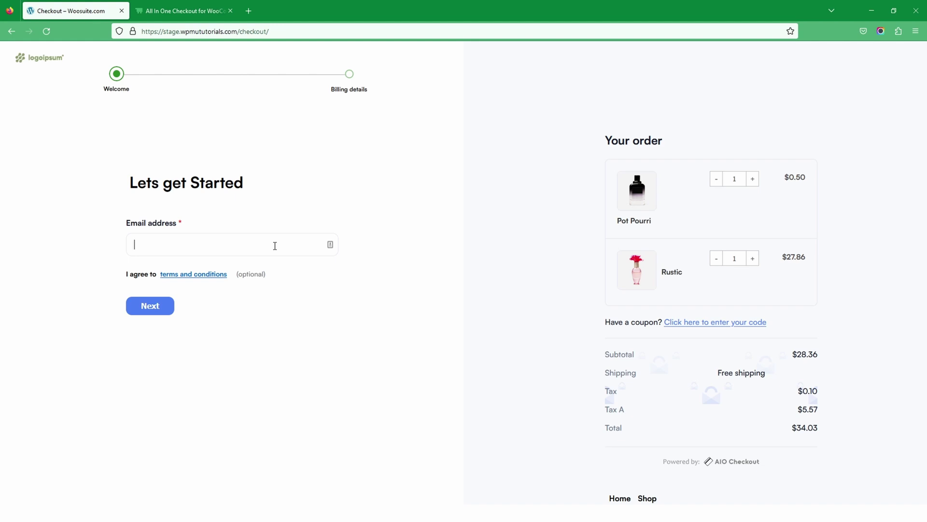
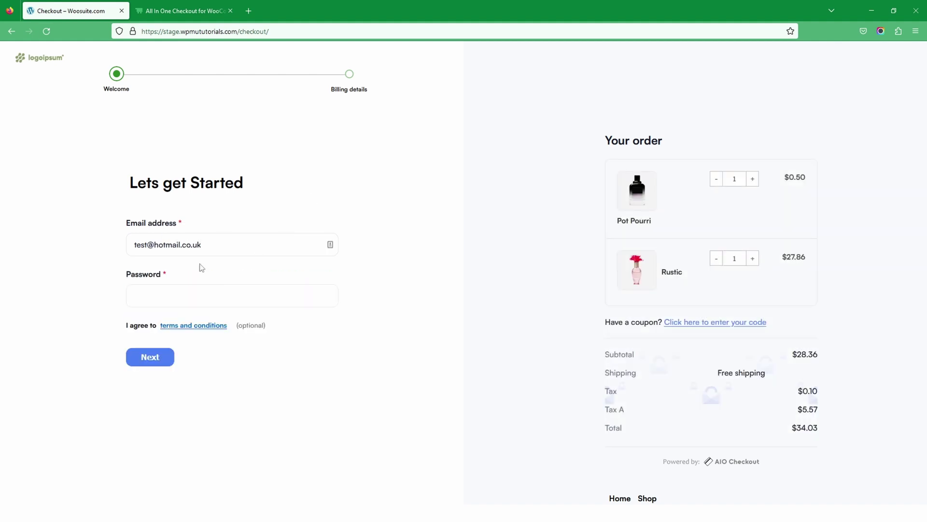